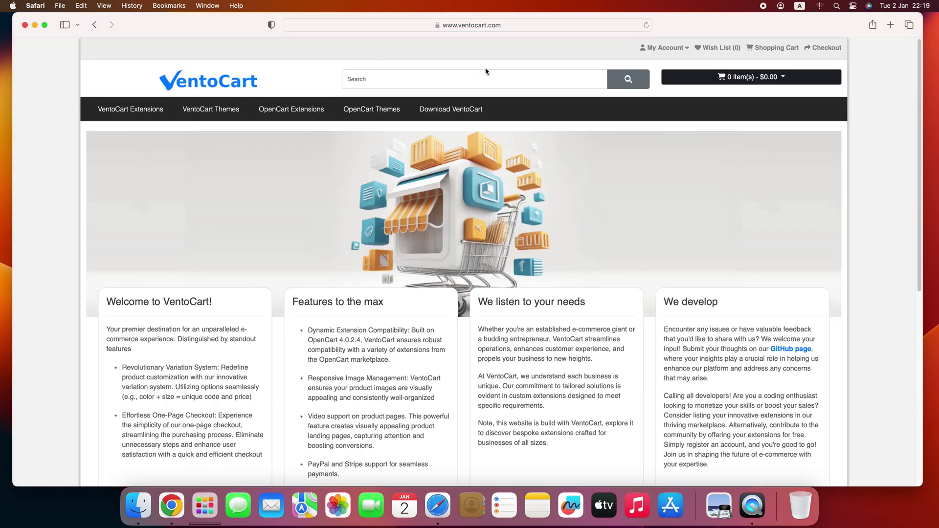
- Download the VentoCart package from ventocart.com and show the finished VentoCart-main download
click(448, 113)
click(854, 25)
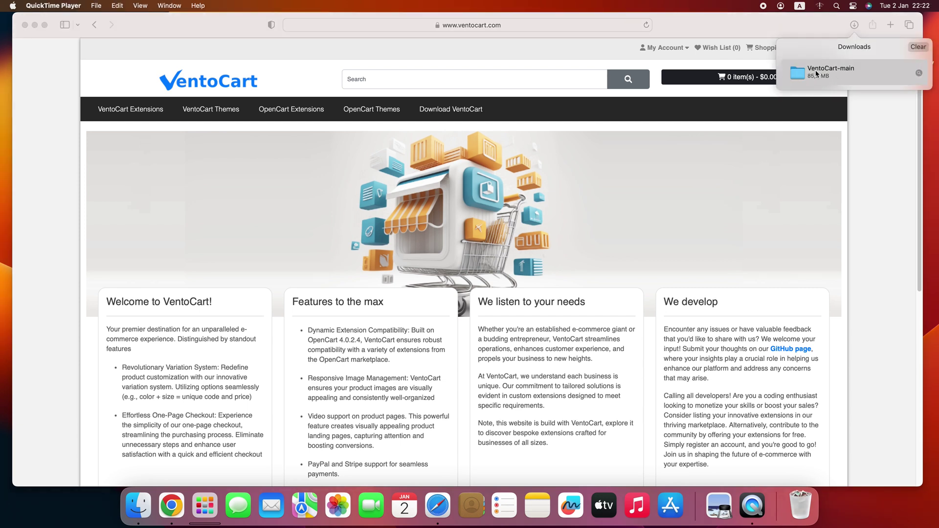
- Show the VentoCart-main upload folder beside the empty www web folder in Finder
double_click(824, 73)
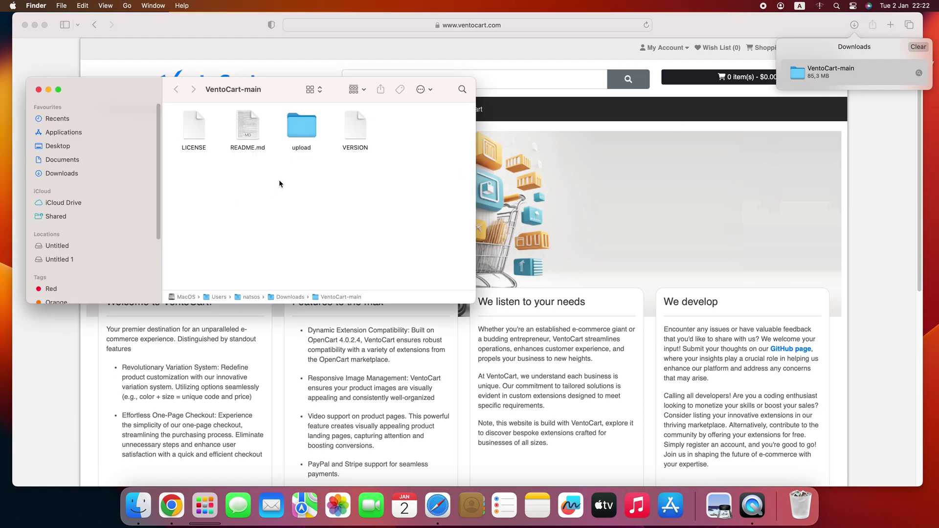
double_click(302, 130)
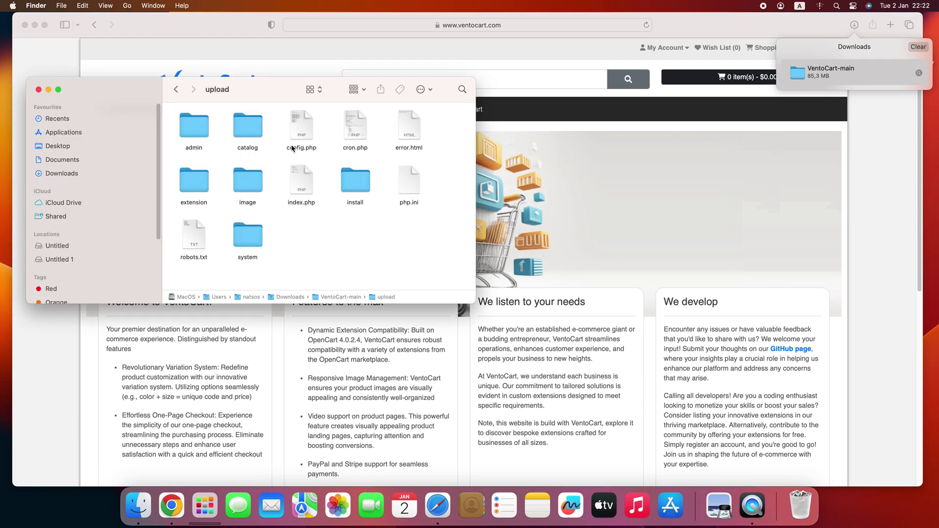
click(34, 25)
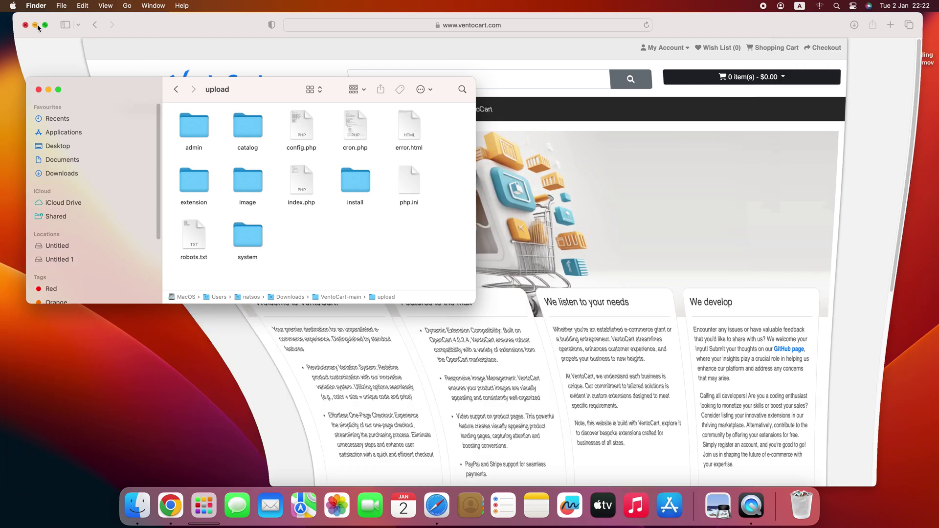
drag(259, 93, 238, 183)
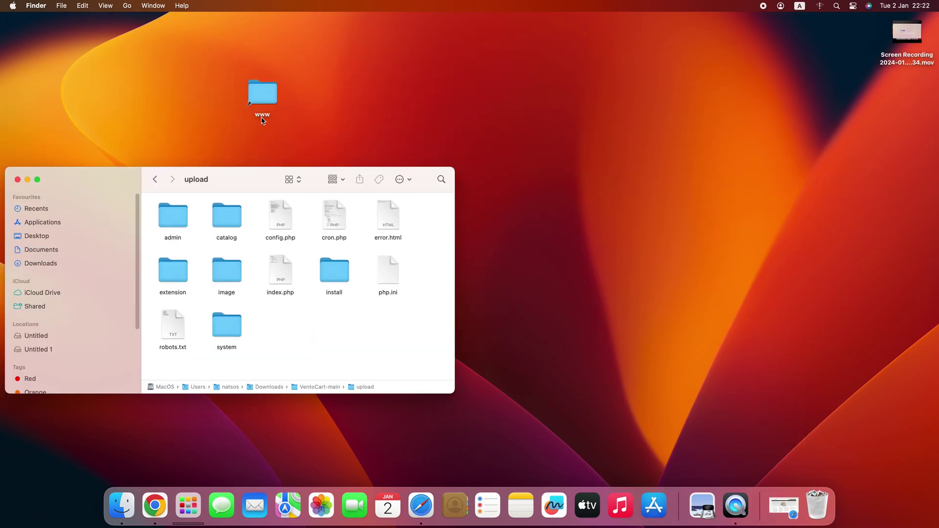
double_click(271, 97)
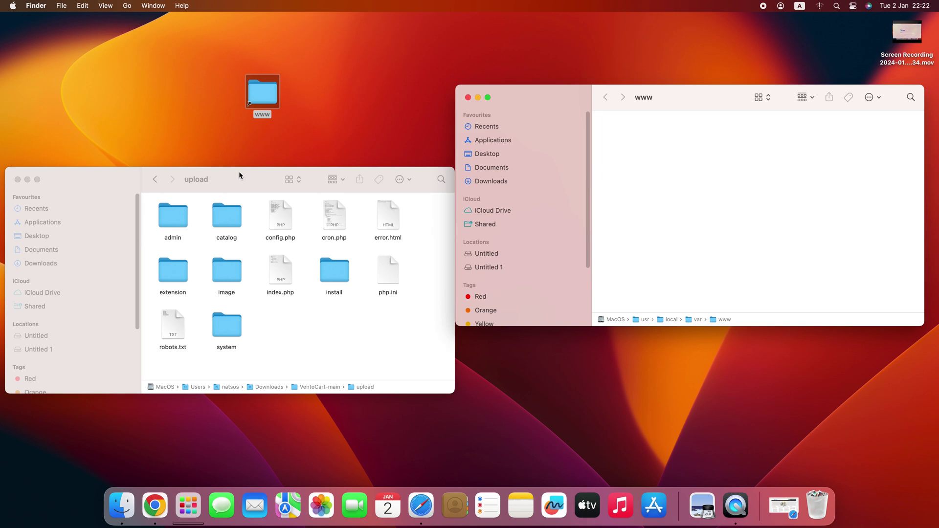
drag(239, 173, 246, 75)
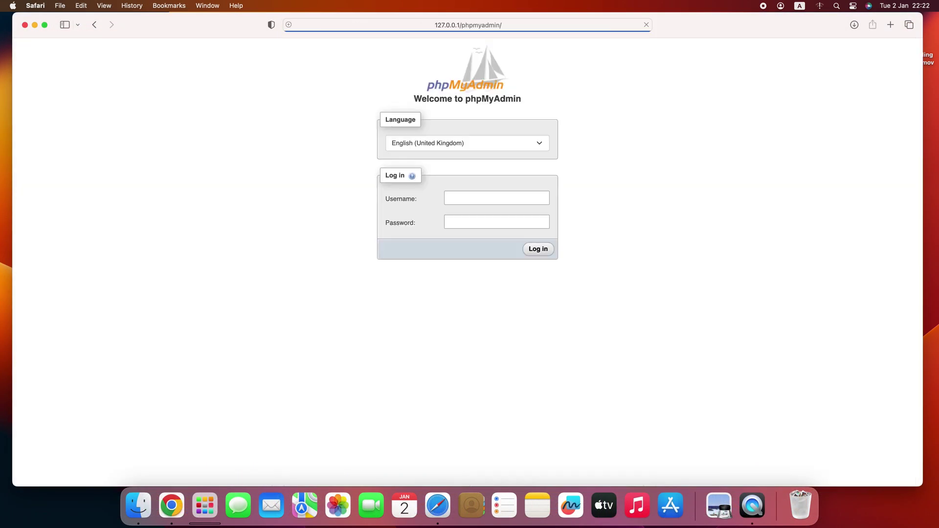
- Log in to phpMyAdmin, create the vento database, and begin entering the 127.0.0.1/install address
click(465, 197)
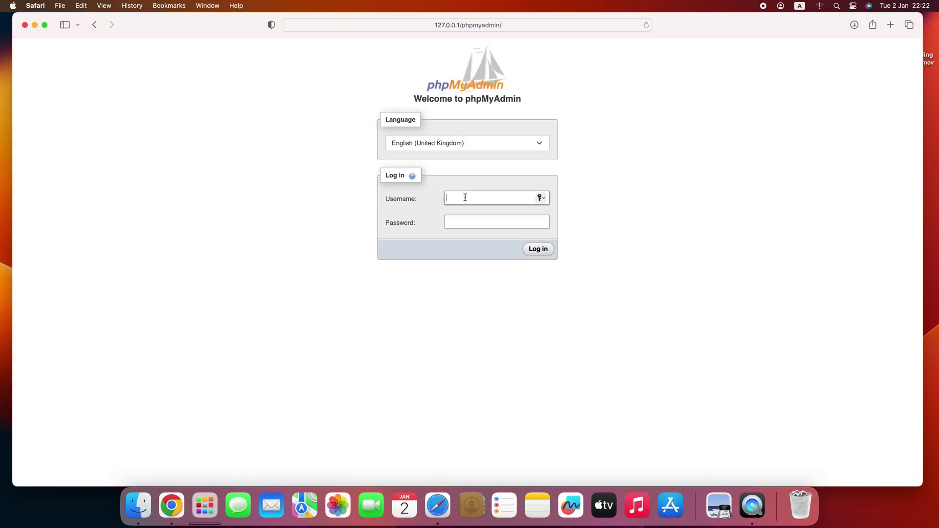
key(Return)
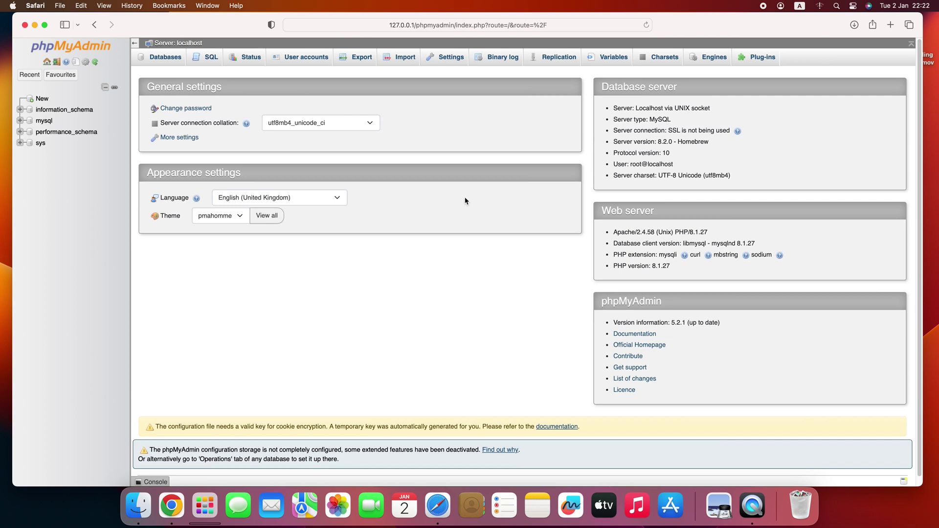
click(167, 62)
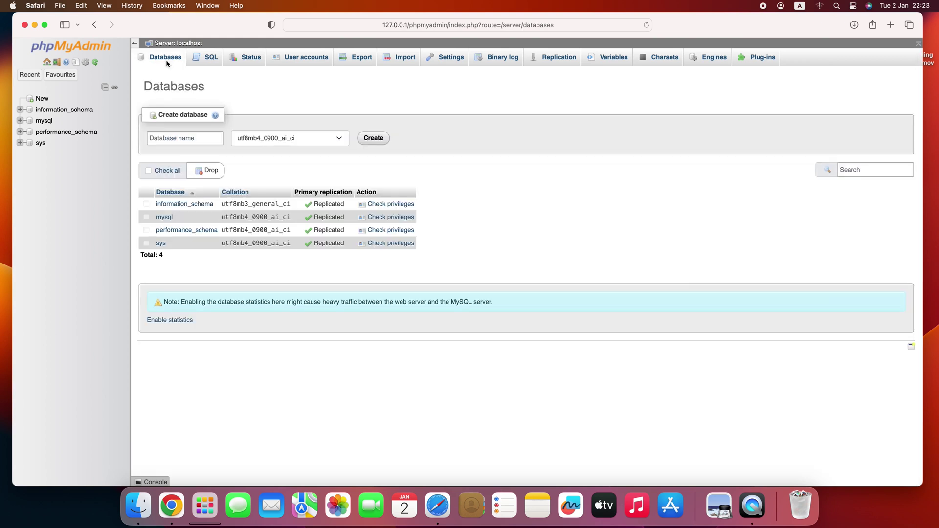
click(189, 133)
text(vento)
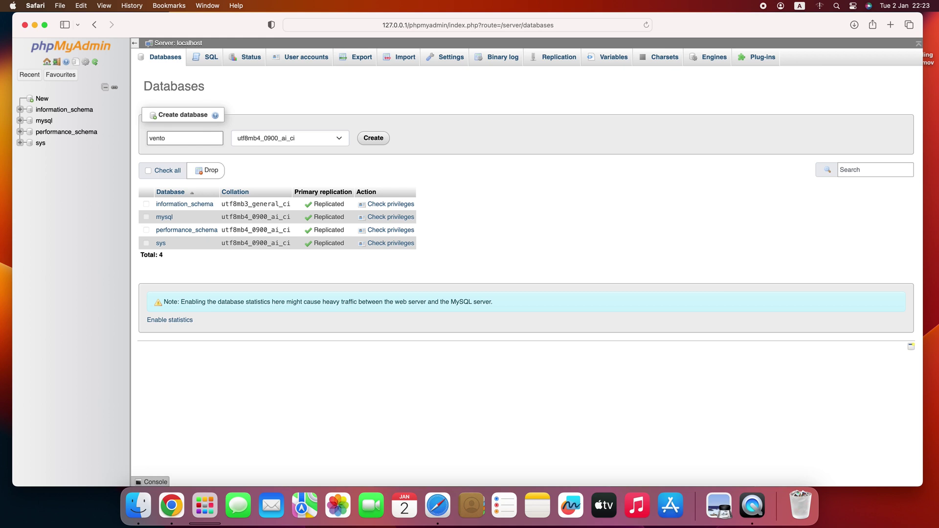
click(375, 139)
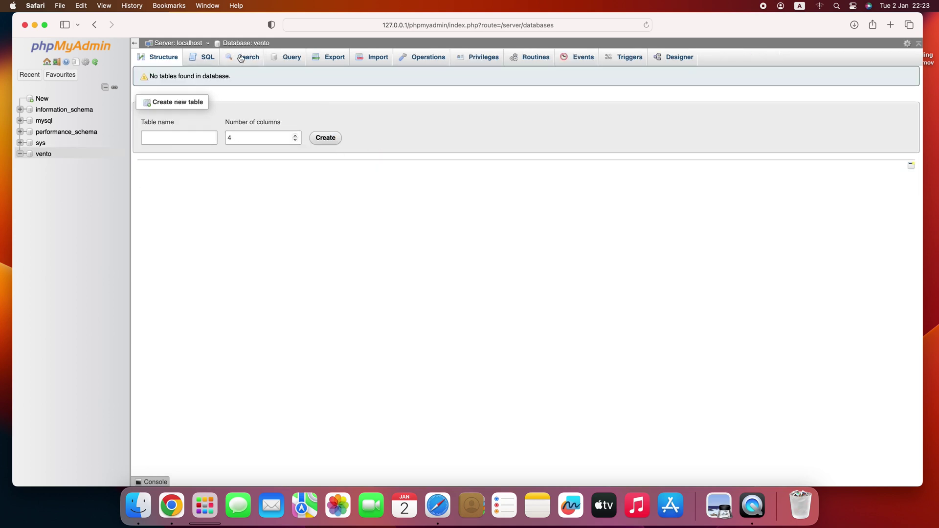
key(super+l)
text(127.0.0.1/install)
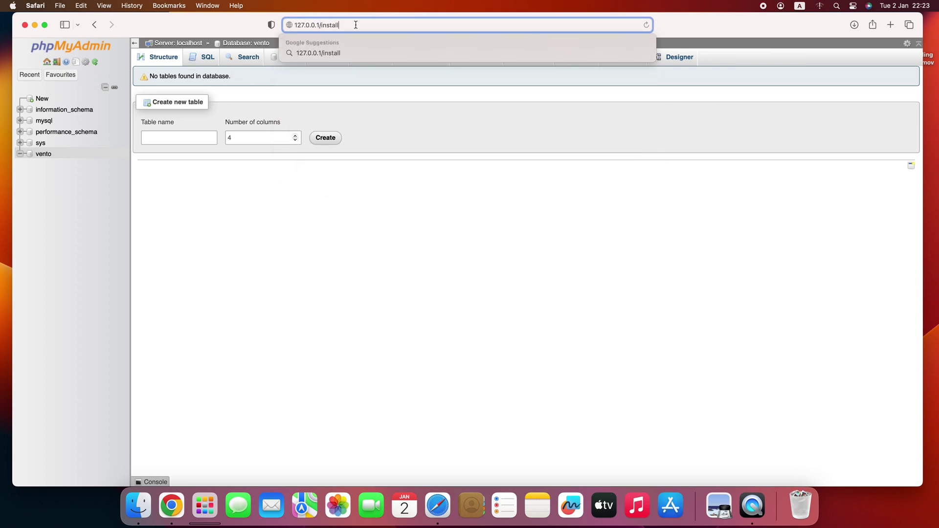
- Run the 127.0.0.1/install installer using the vento database, an admin account and the site URL
drag(355, 24, 314, 24)
key(Return)
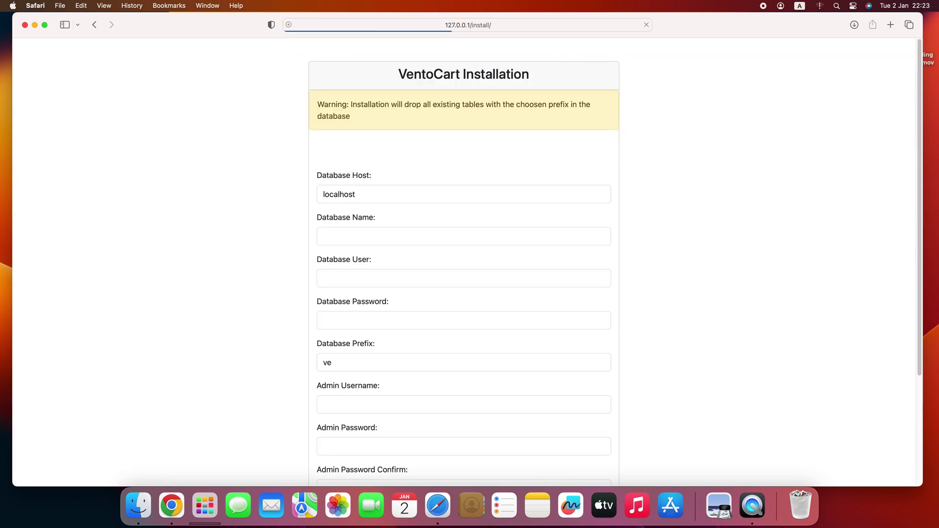
scroll(264, 126, down, 2)
click(323, 182)
text(vento)
key(Tab)
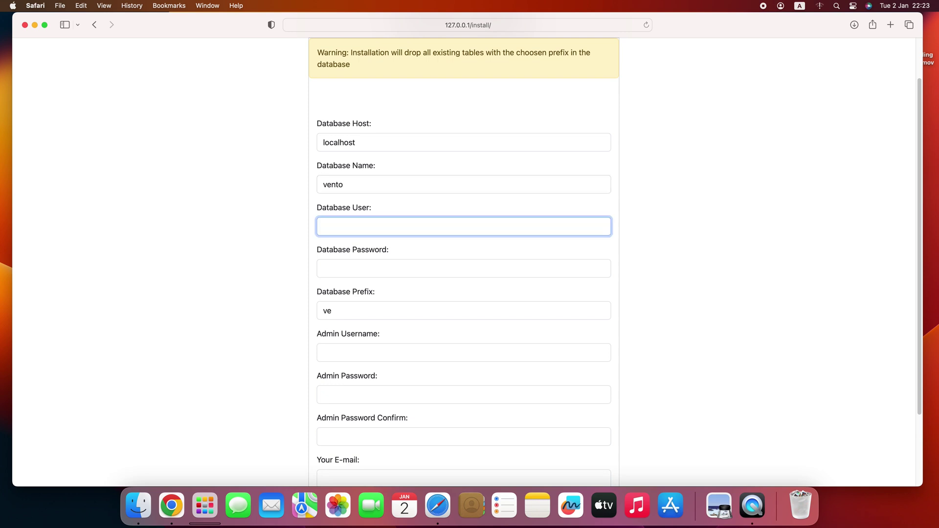
key(Tab)
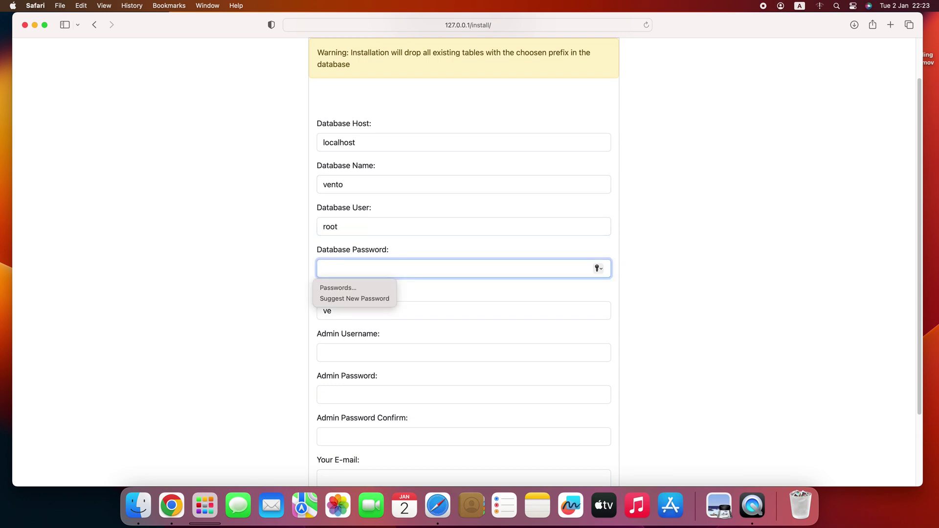
text(u)
text(rsite.com)
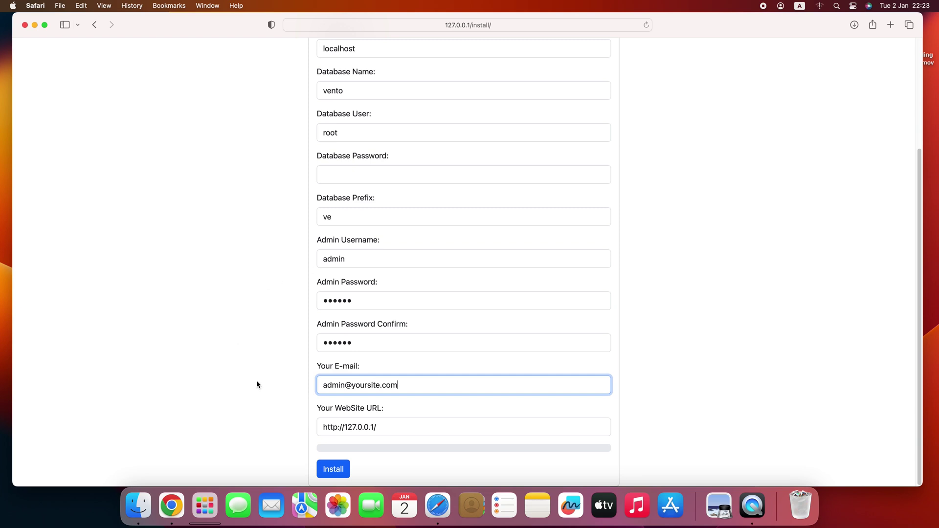
click(333, 468)
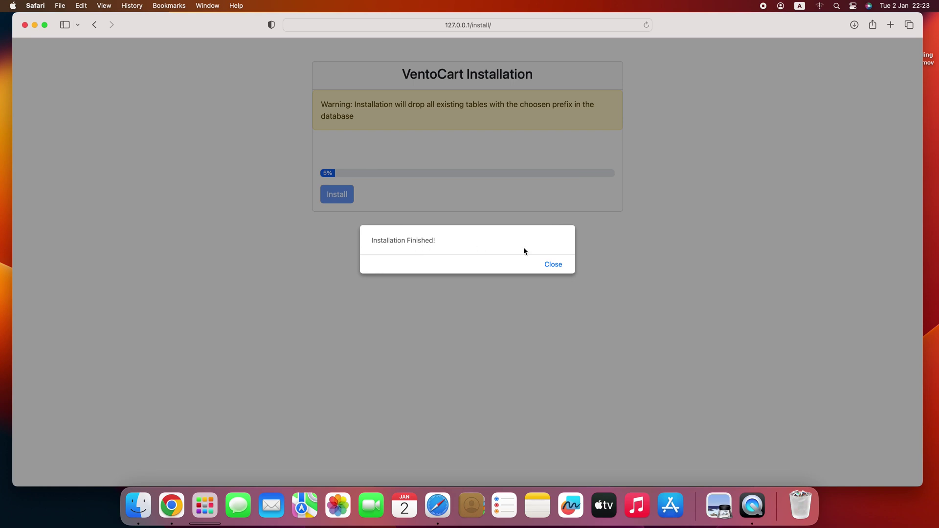
click(553, 264)
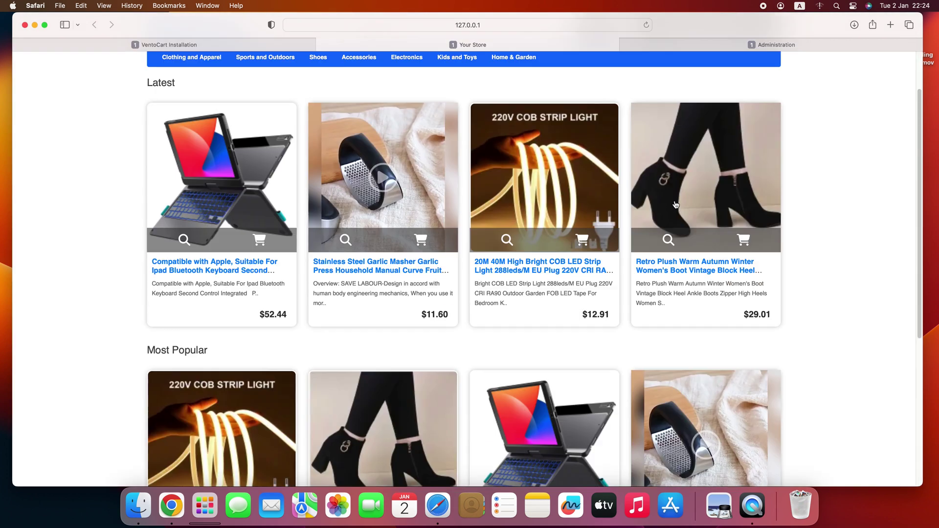
- Sign in on the Administration page with the admin username and password
scroll(674, 267, down, 6)
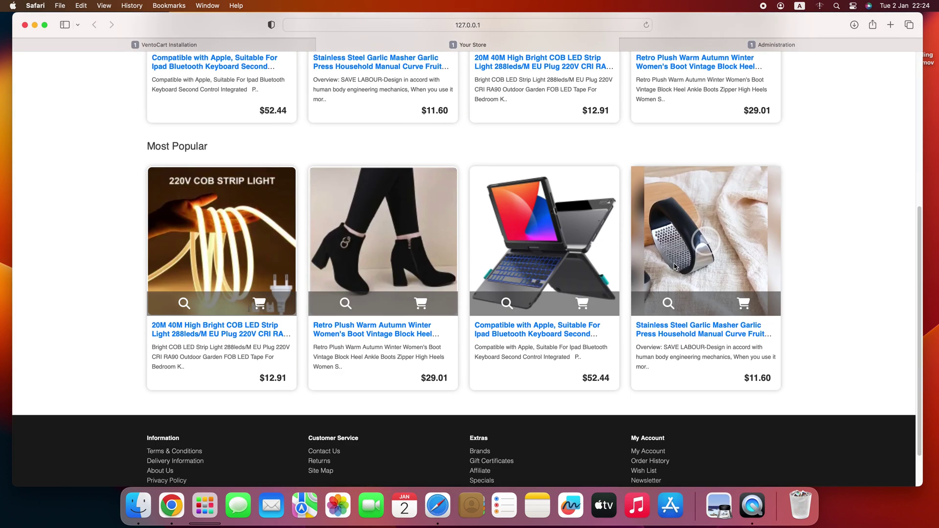
scroll(643, 267, up, 6)
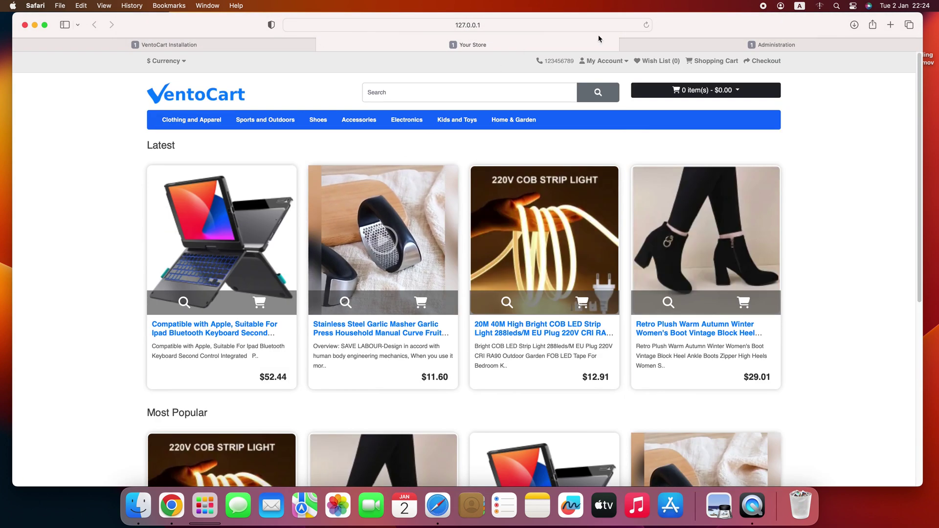
click(652, 47)
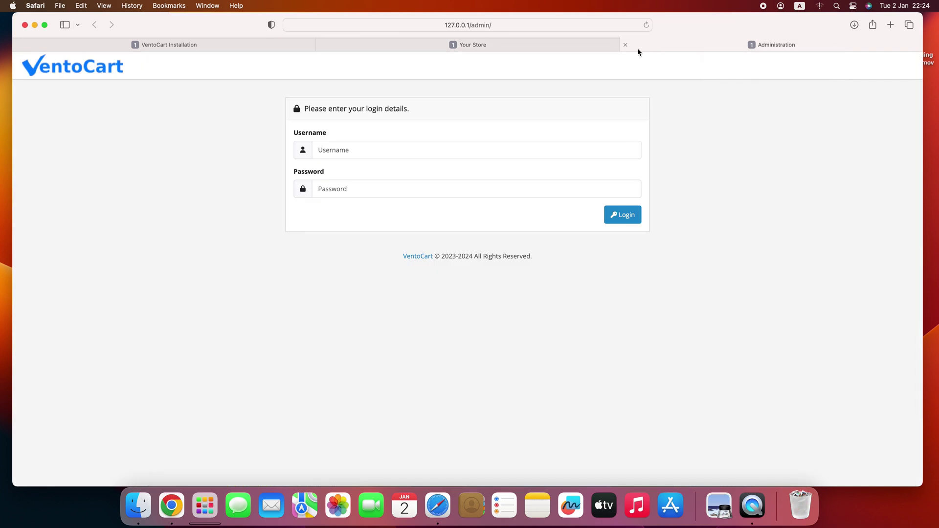
click(361, 152)
text(adm)
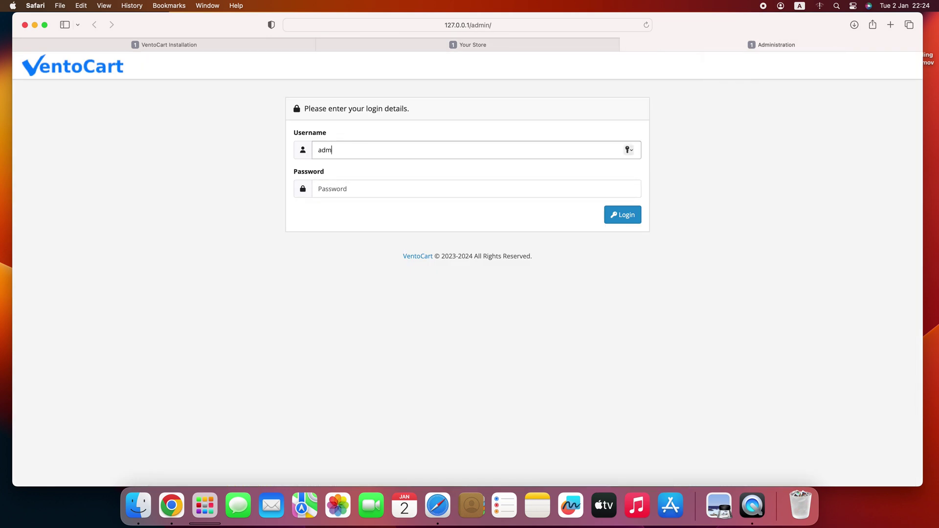
text(in)
click(342, 189)
text(adm)
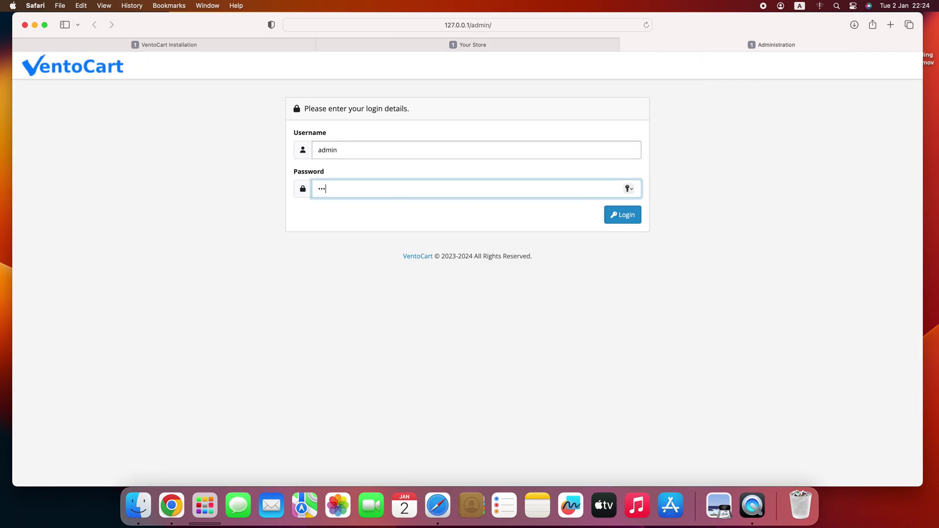
key(Return)
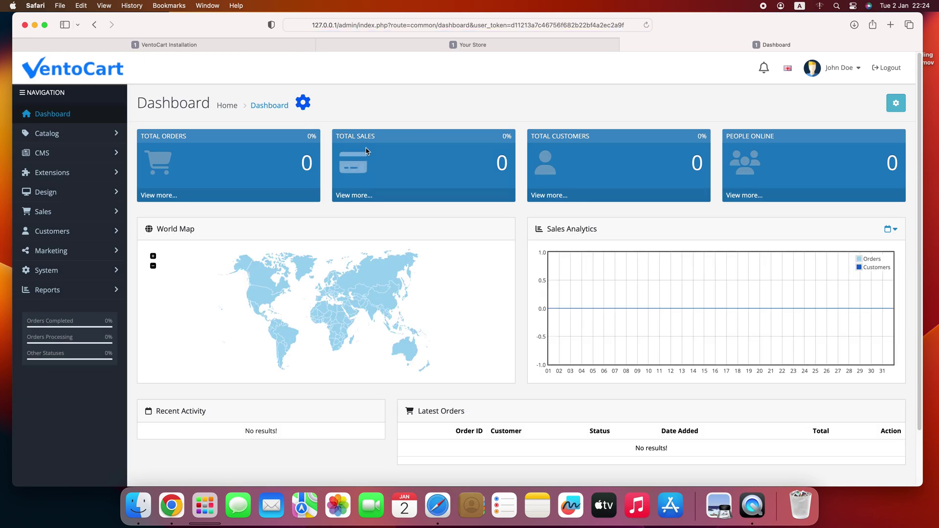
- Start a new product under Catalog > Products named Awesome T-Shirt
click(69, 133)
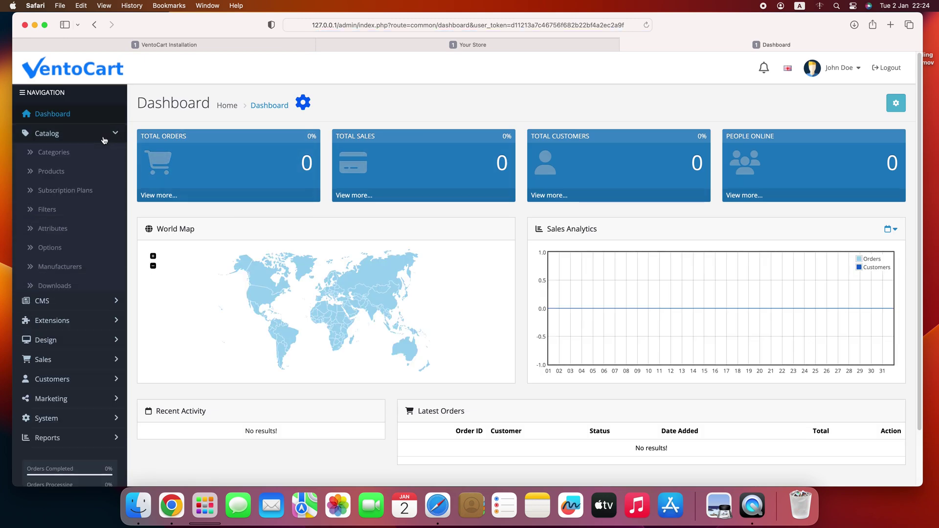
click(57, 171)
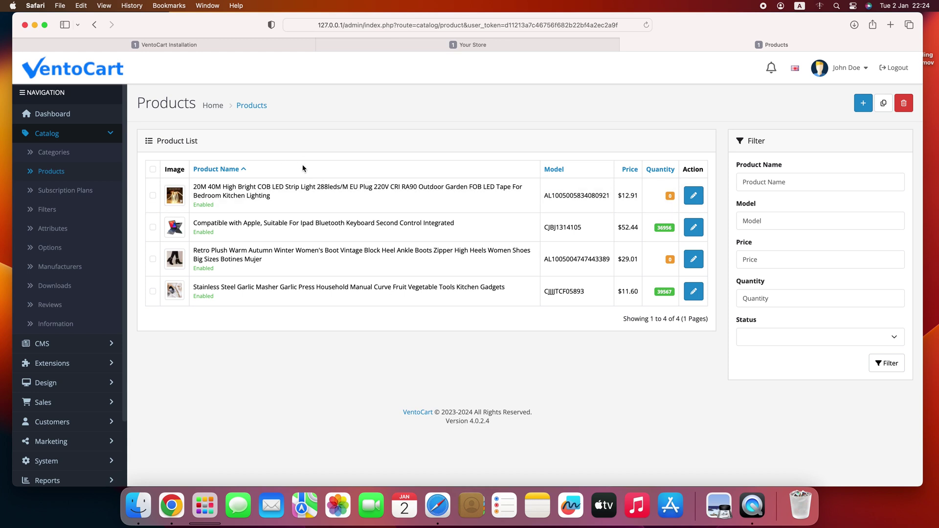
click(862, 103)
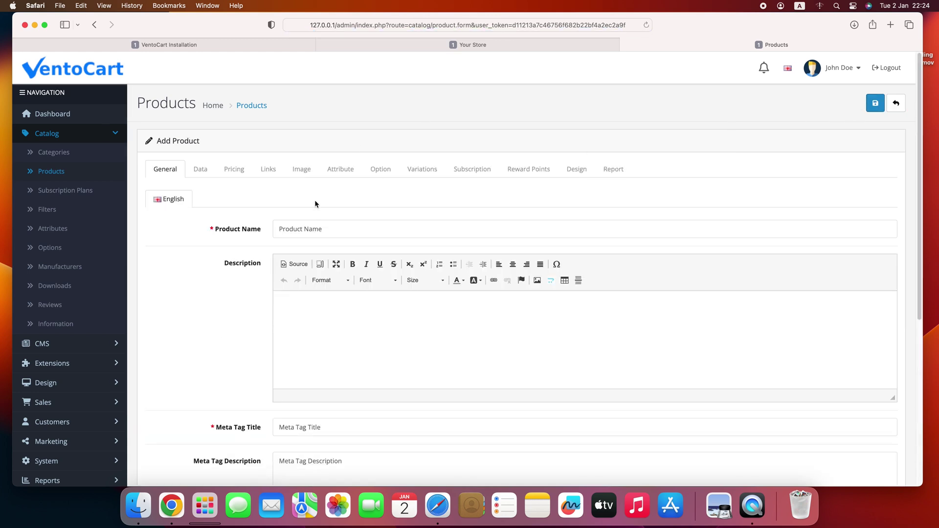
scroll(314, 200, down, 1)
click(308, 223)
text(A)
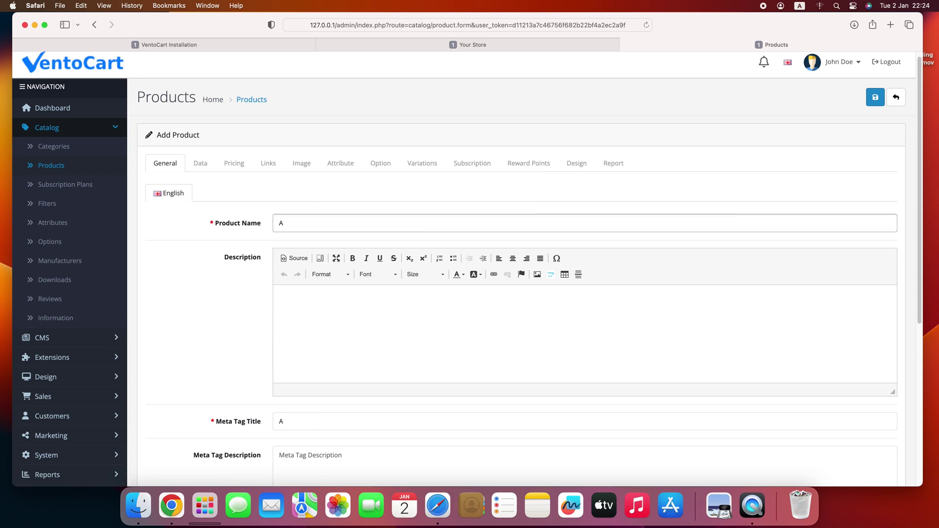
text(ewesome T-Shirt)
- On the Data tab, set the product's Model and SKU to 1234
scroll(251, 221, down, 2)
scroll(251, 221, down, 5)
scroll(245, 220, up, 6)
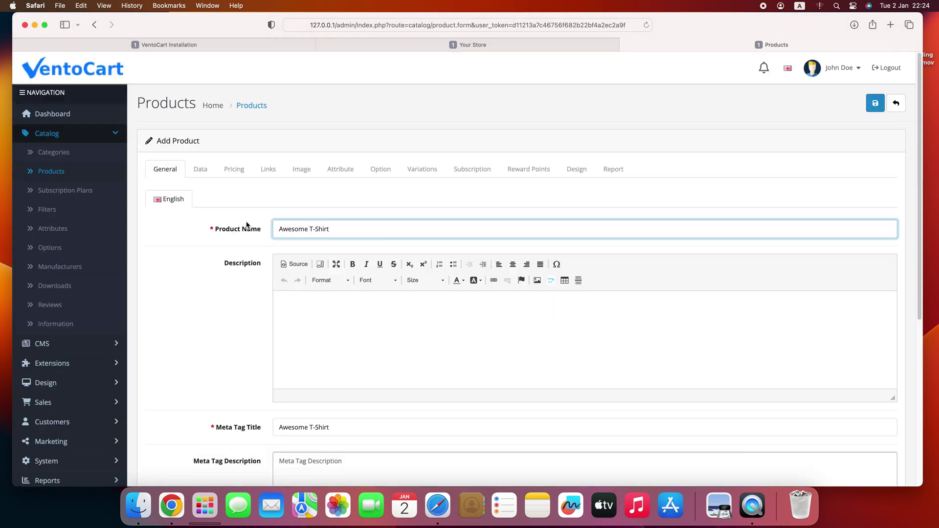
click(205, 172)
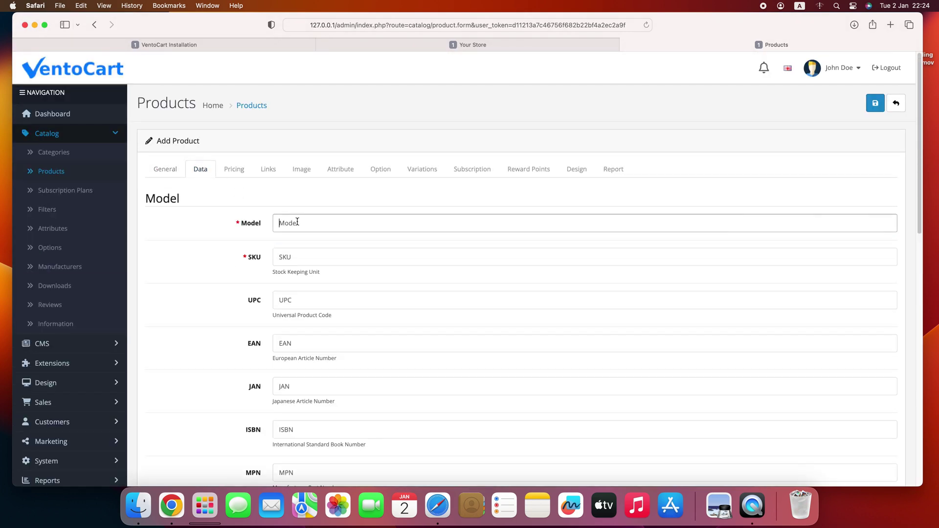
text(12)
key(Tab)
text(123)
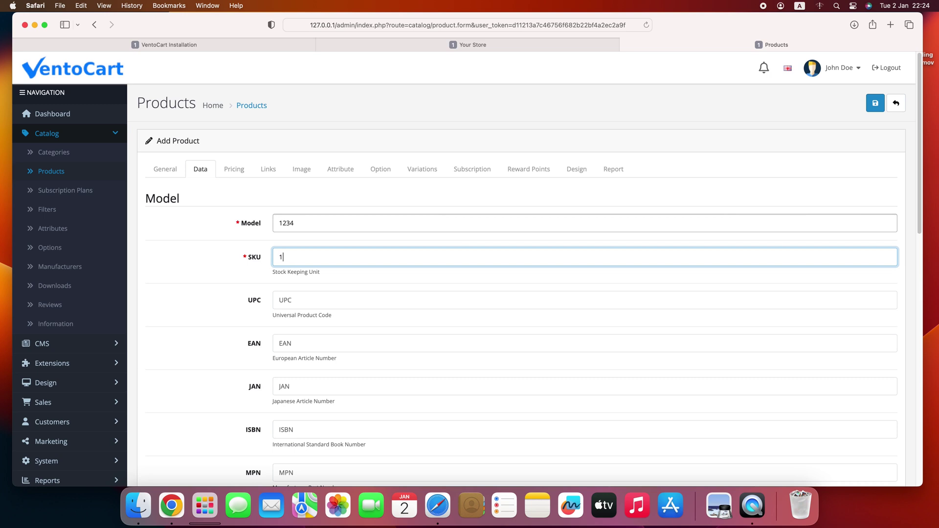
click(238, 174)
- Set the product price to 15 and the supply cost to 5
click(292, 222)
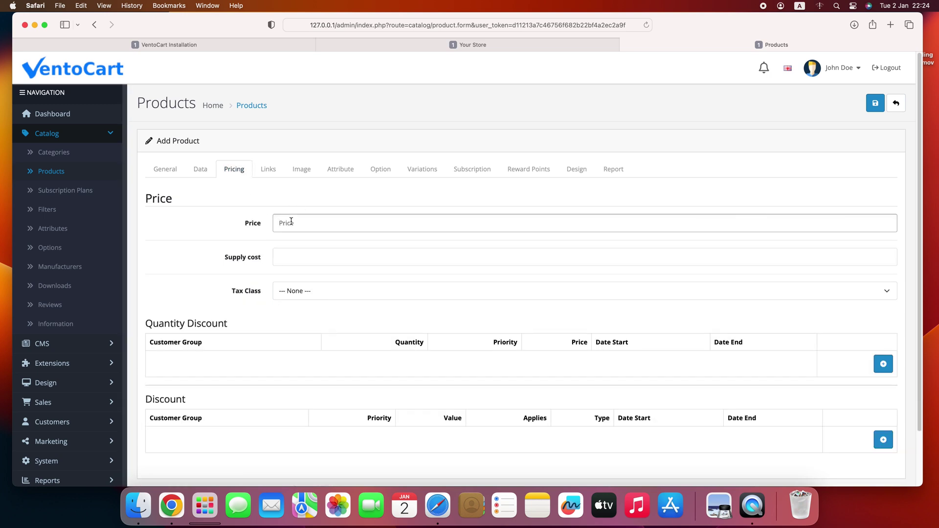
text(15)
click(295, 256)
text(5)
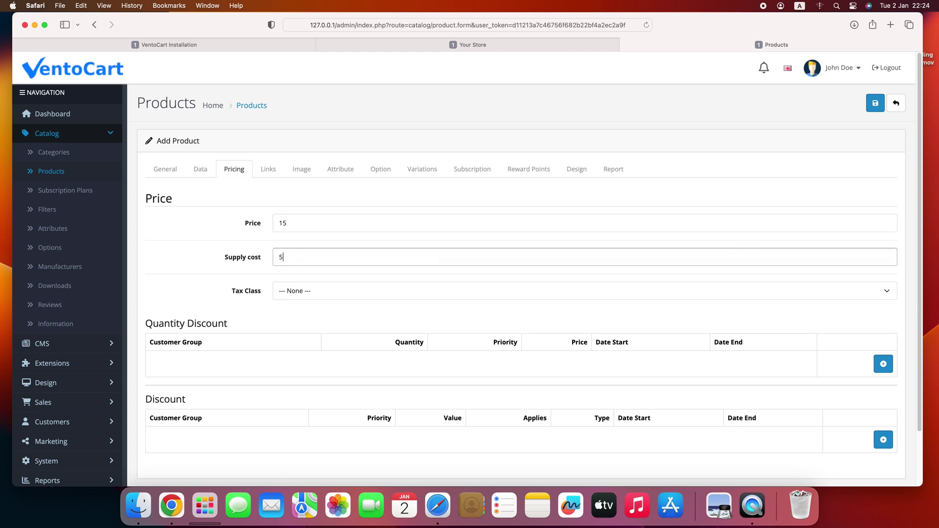
key(shift+Tab)
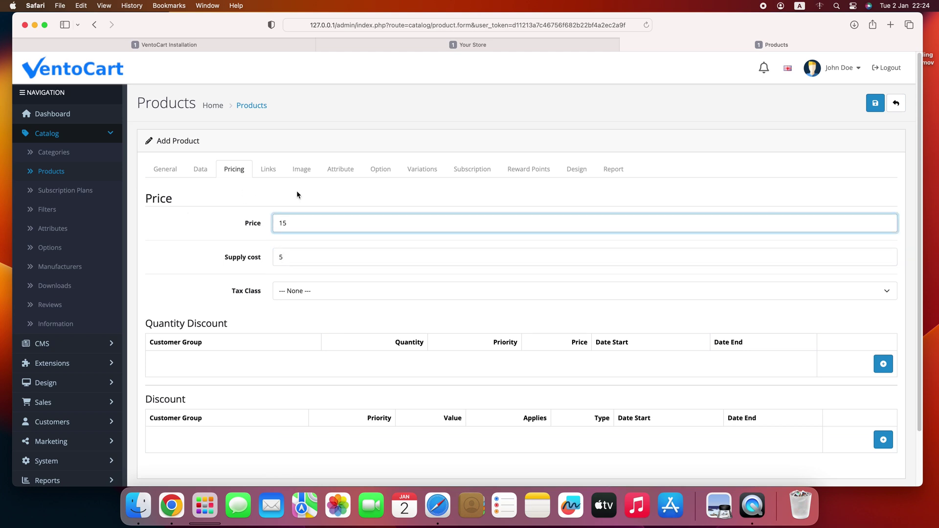
- Assign the product to the Clothing and Apparel category
click(268, 173)
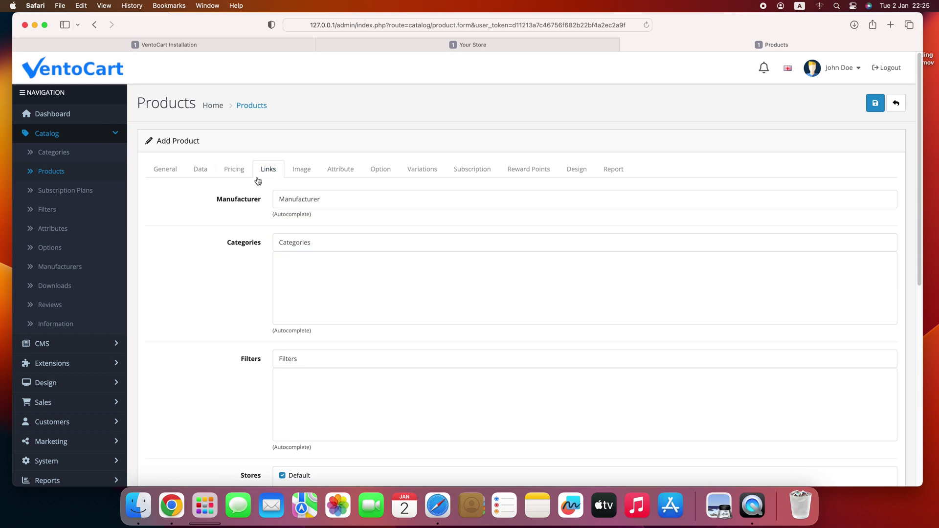
double_click(245, 244)
click(310, 235)
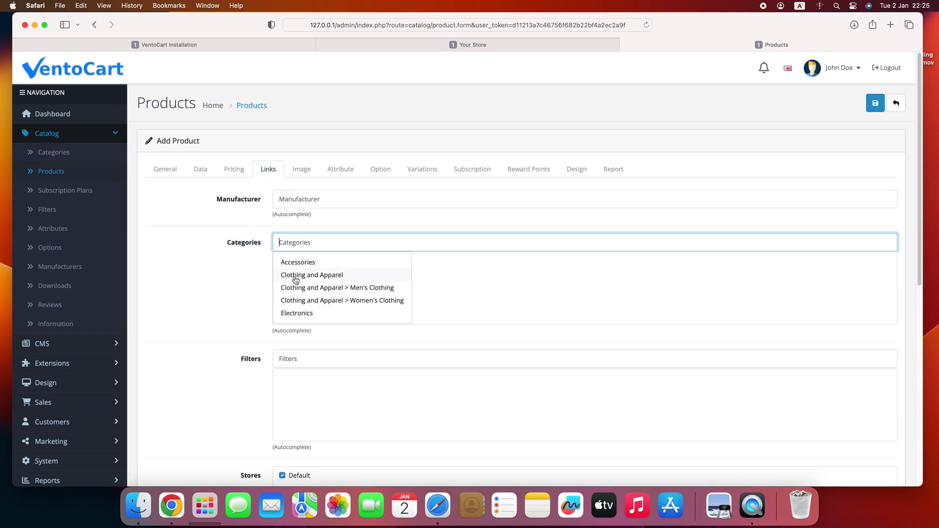
click(295, 277)
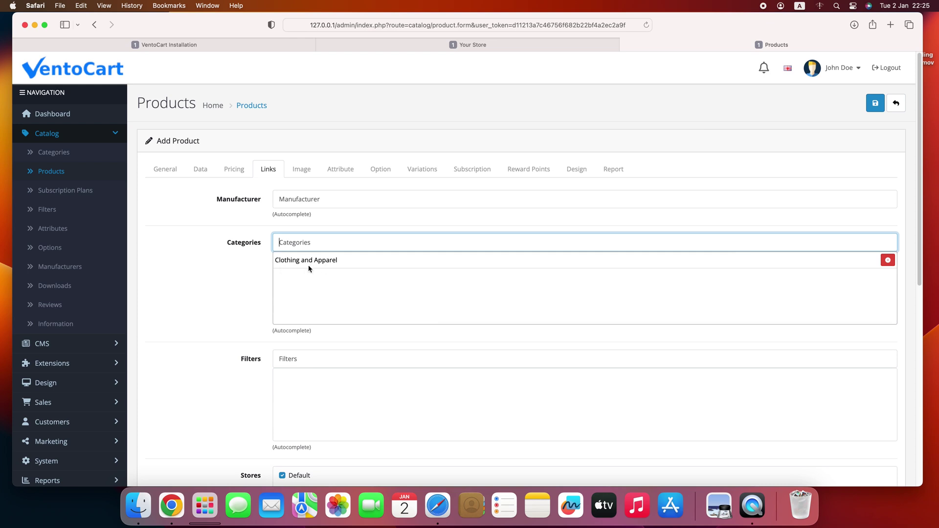
- Save the product and open the Image Manager for its main image
click(297, 169)
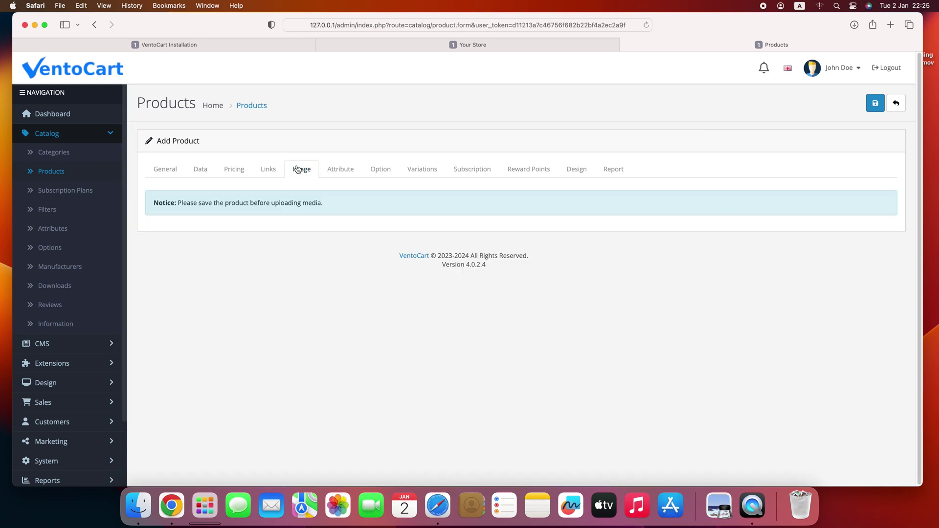
drag(185, 206, 323, 205)
click(334, 210)
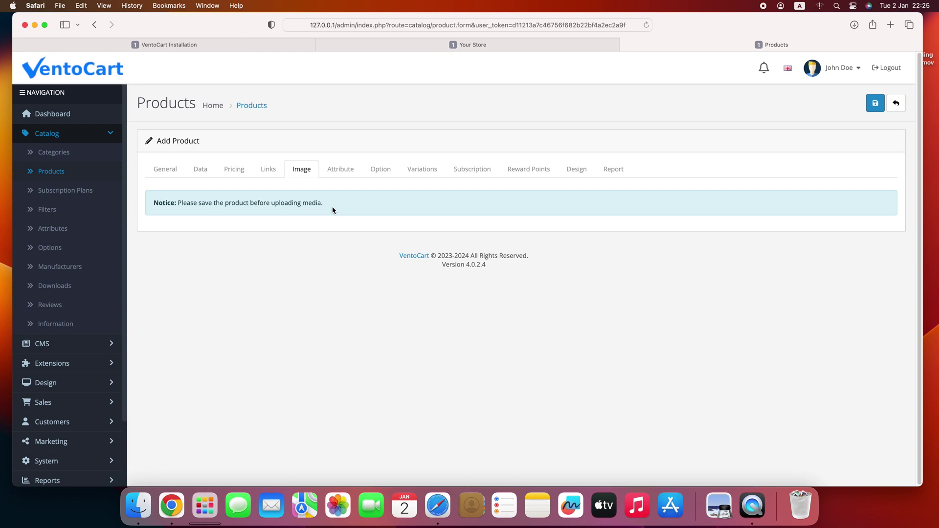
click(876, 104)
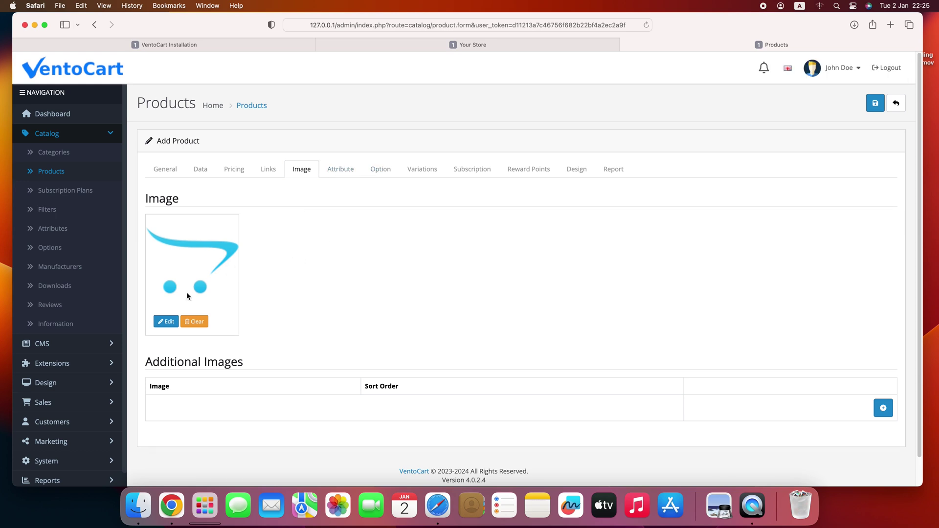
click(168, 323)
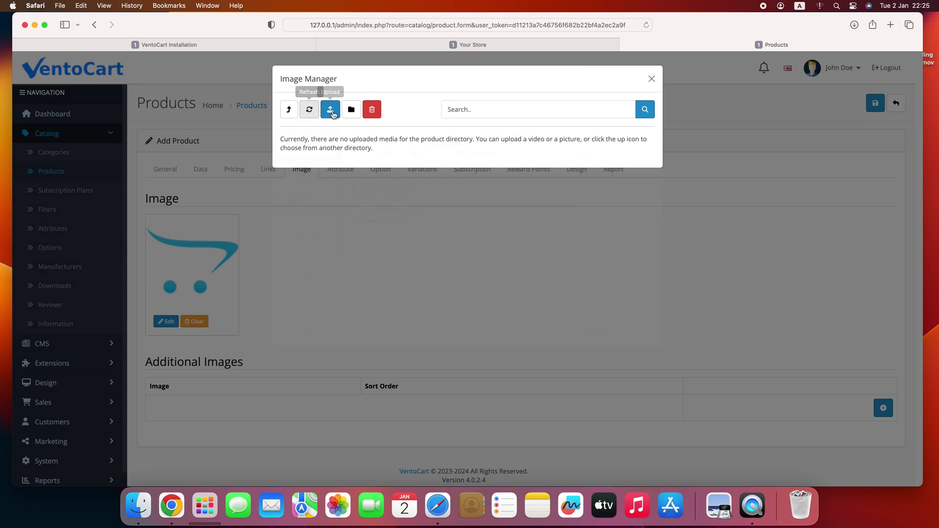
- Upload the three t-shirt image files in the Image Manager
click(330, 110)
click(368, 210)
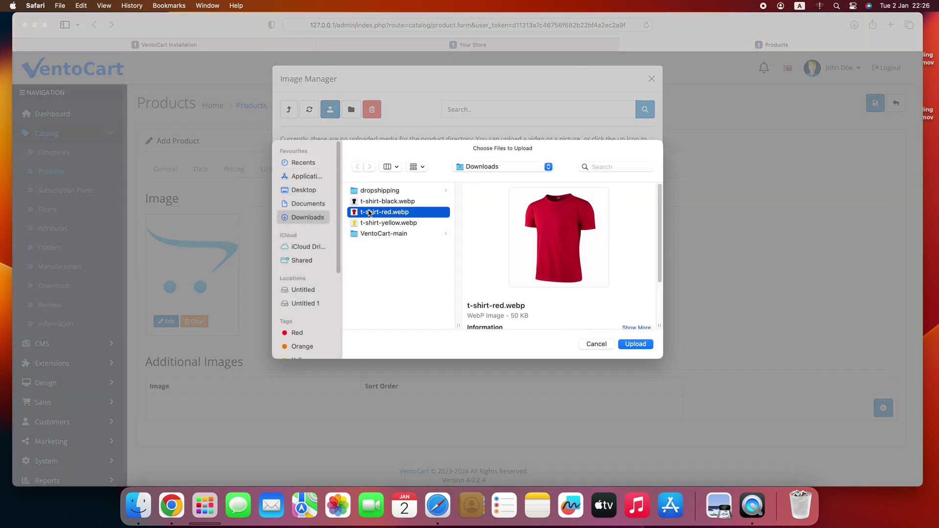
key(super+a)
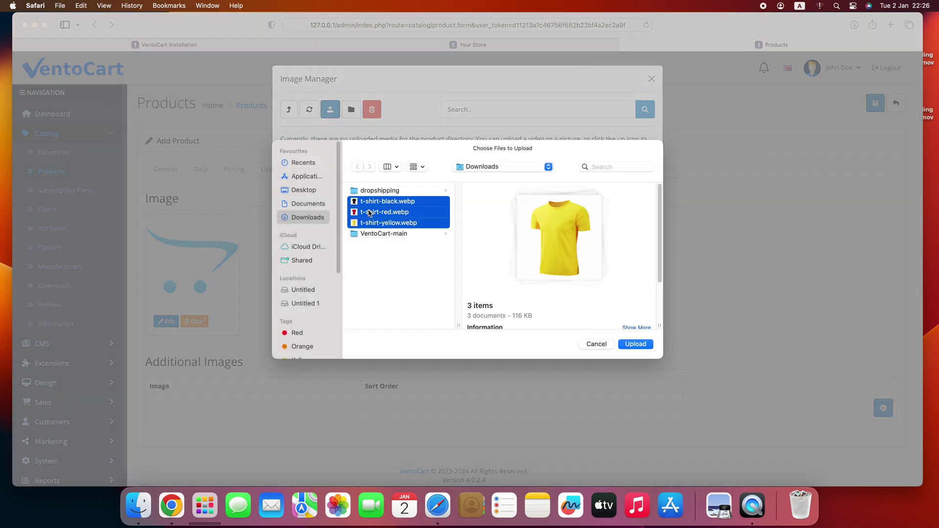
click(636, 344)
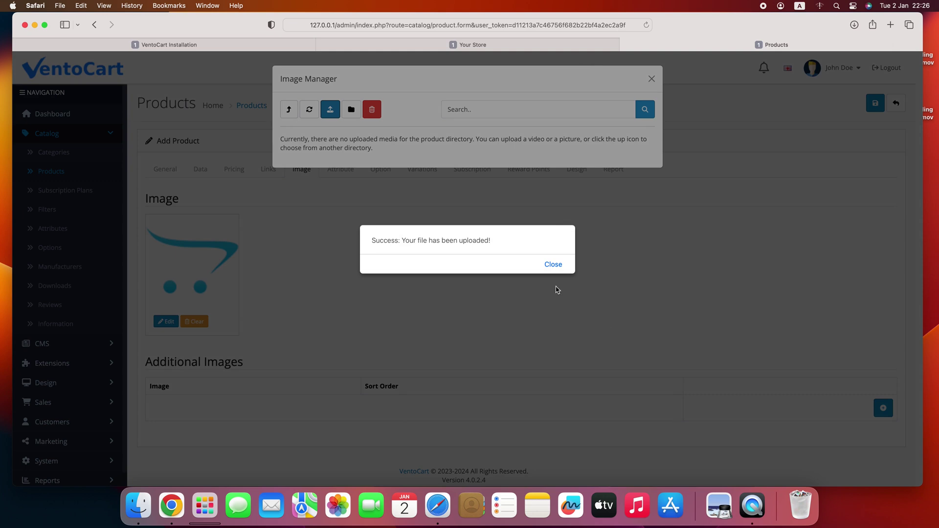
click(553, 264)
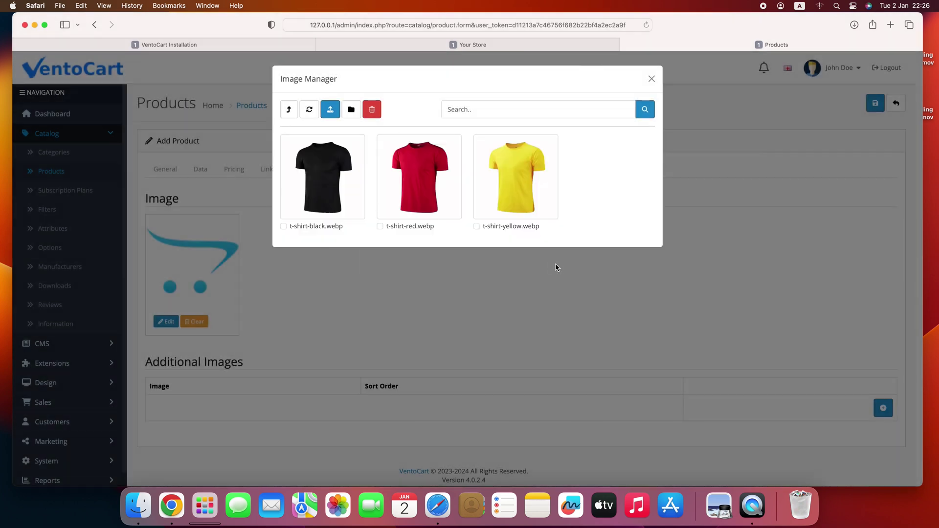
- Make the red t-shirt the main image and add a yellow additional image
click(416, 188)
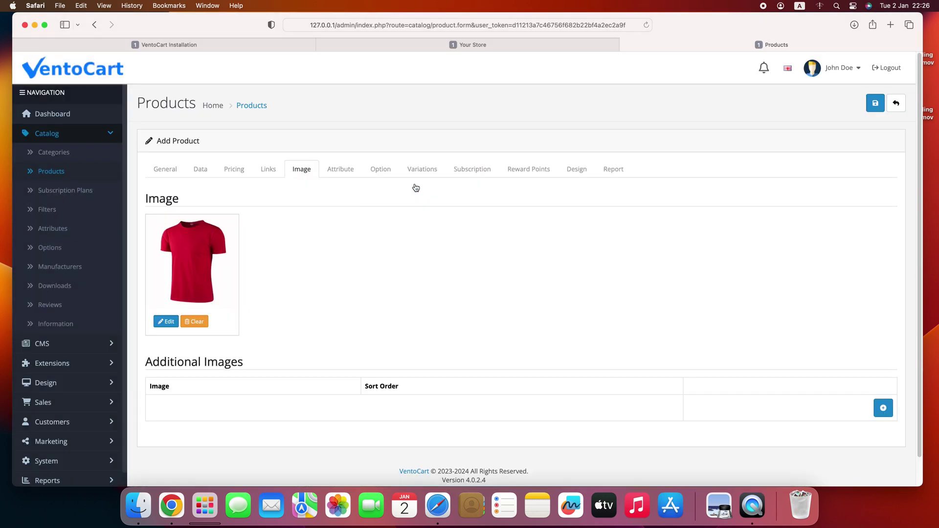
scroll(408, 211, down, 1)
click(883, 378)
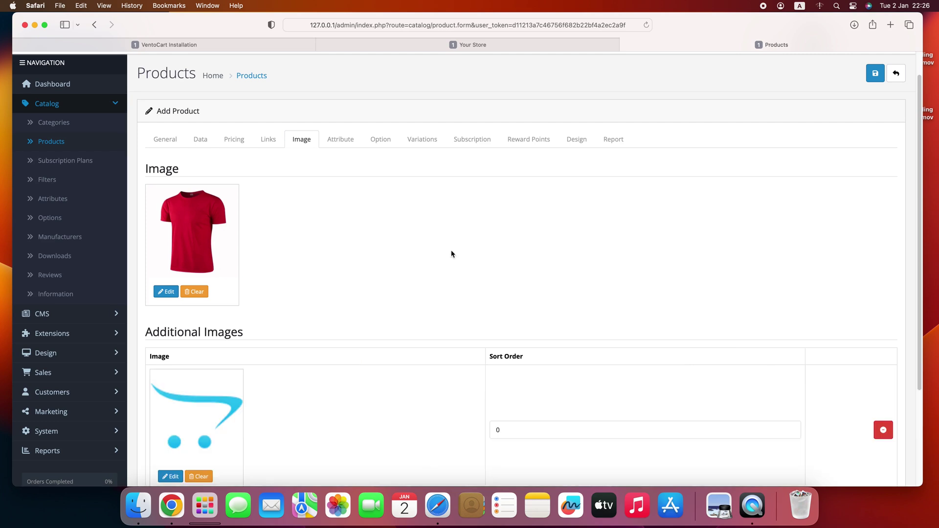
scroll(257, 240, down, 5)
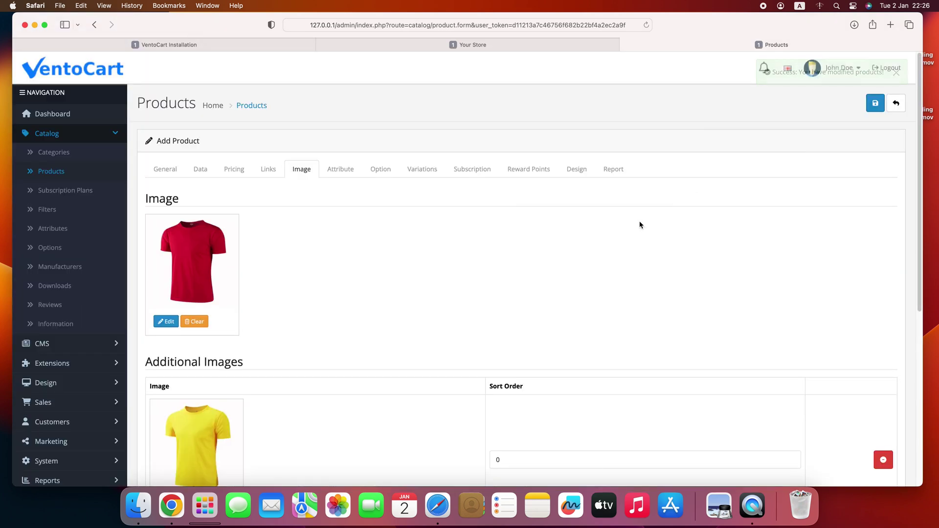
click(530, 45)
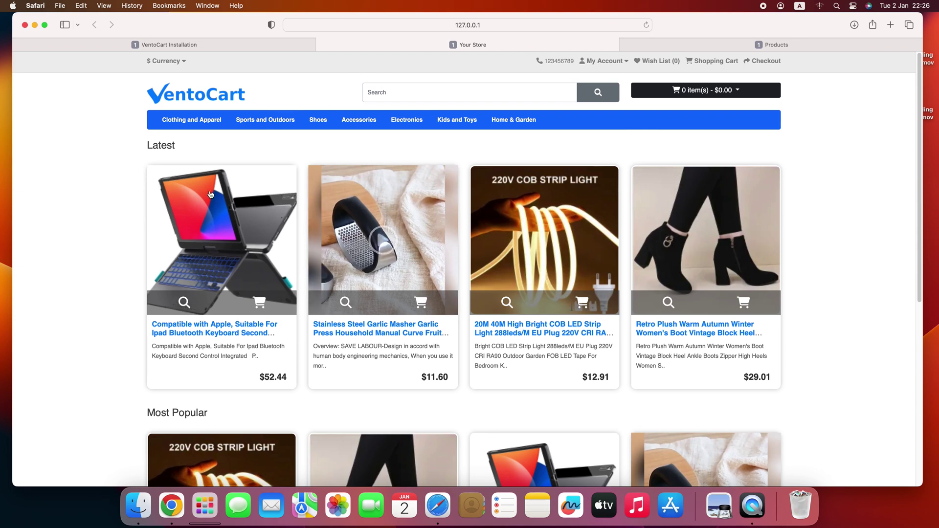
- Reload the storefront and open the Awesome T-Shirt page, listed at $15.00
click(647, 26)
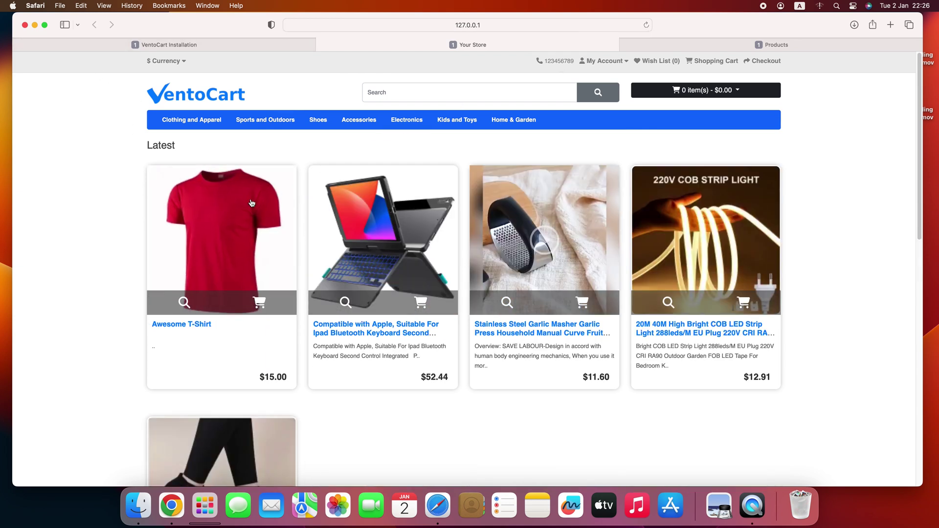
click(248, 206)
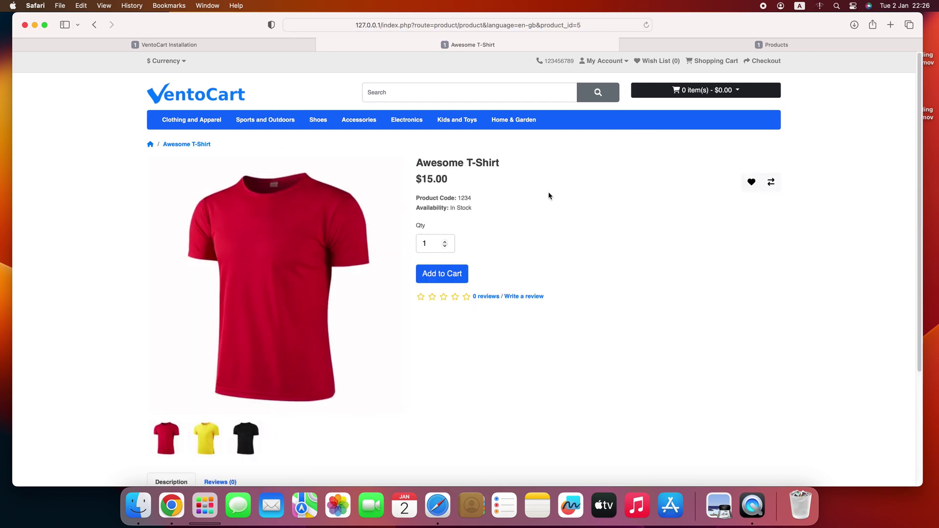
scroll(547, 197, down, 3)
scroll(547, 197, up, 4)
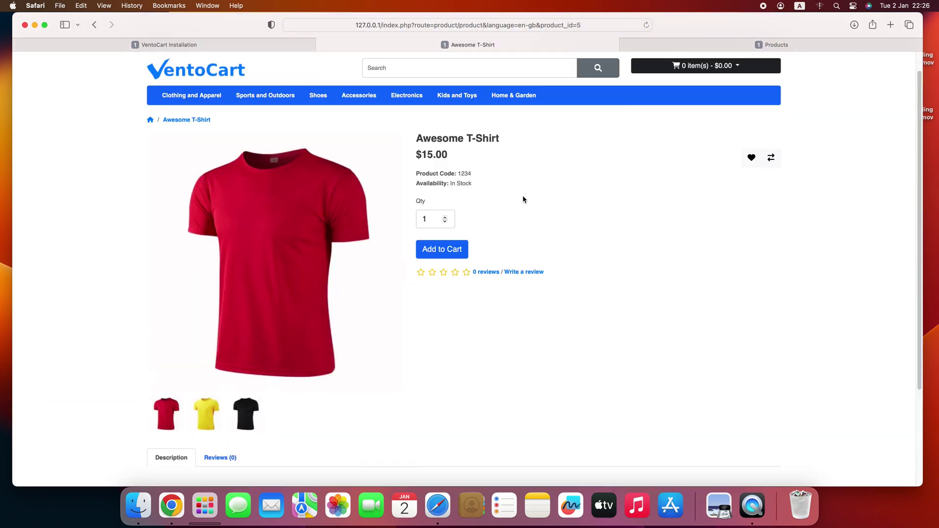
- On the product's Option tab, review existing options and start a new one
click(697, 48)
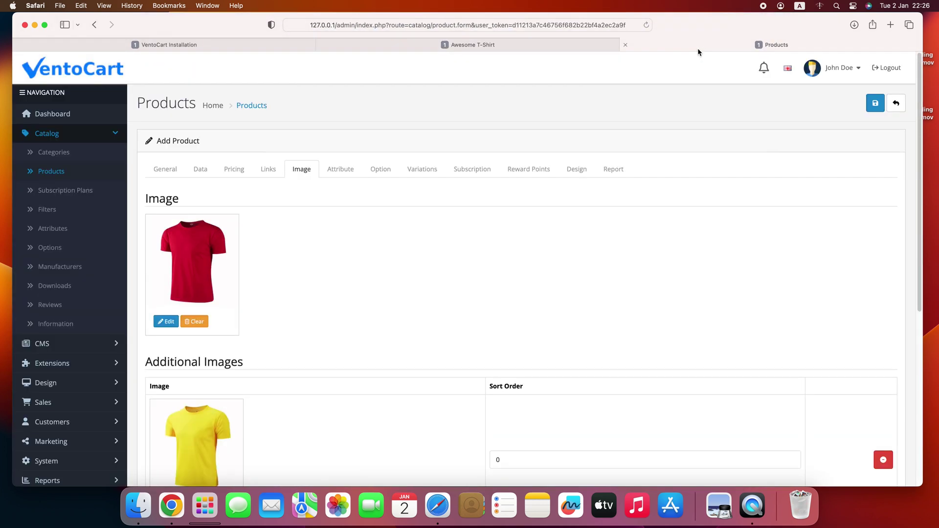
click(386, 177)
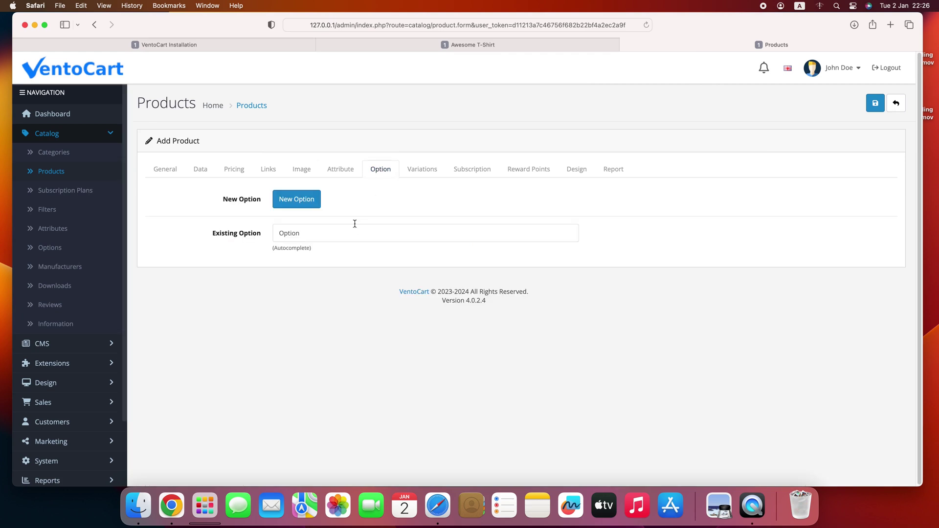
click(303, 229)
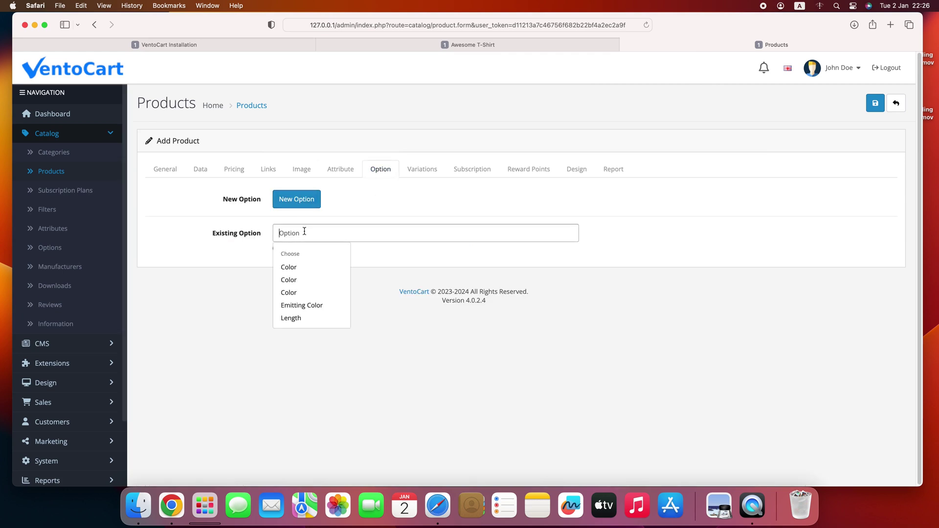
click(354, 214)
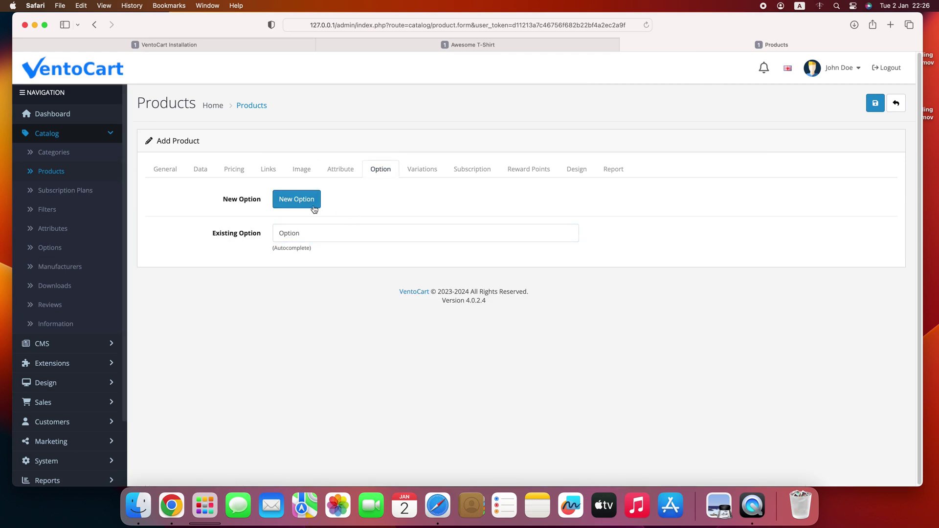
click(297, 199)
- Create a T-Shirt Color option with the values Black, Red and Yellow
click(367, 197)
text(T-Shirt Color)
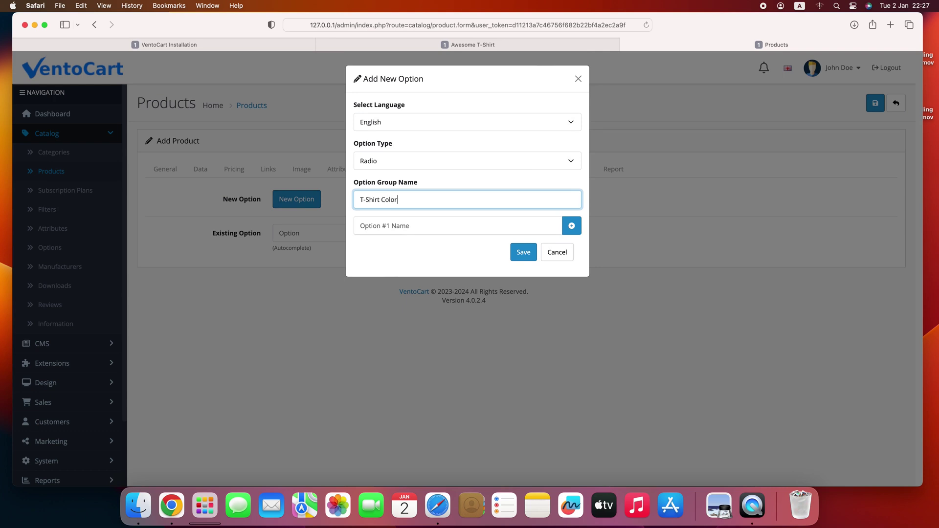
key(Tab)
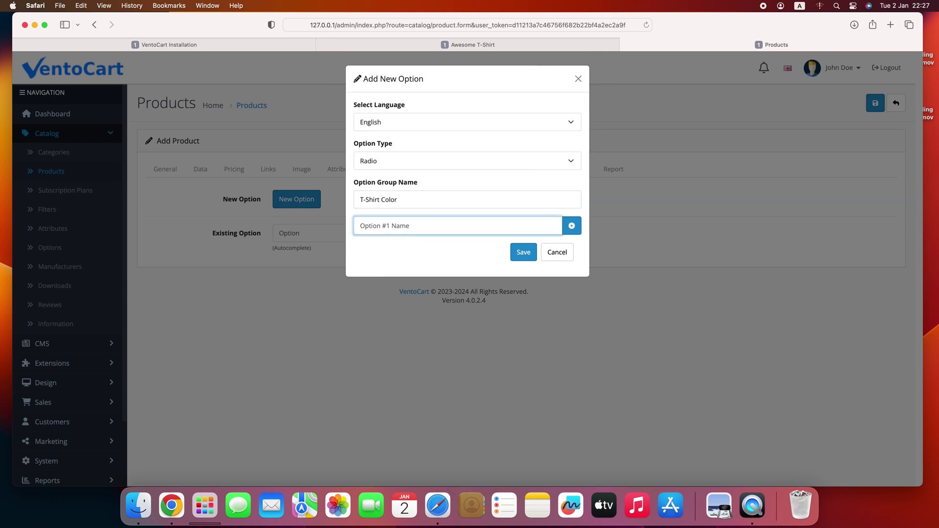
text(Black)
click(571, 225)
click(401, 246)
text(Red)
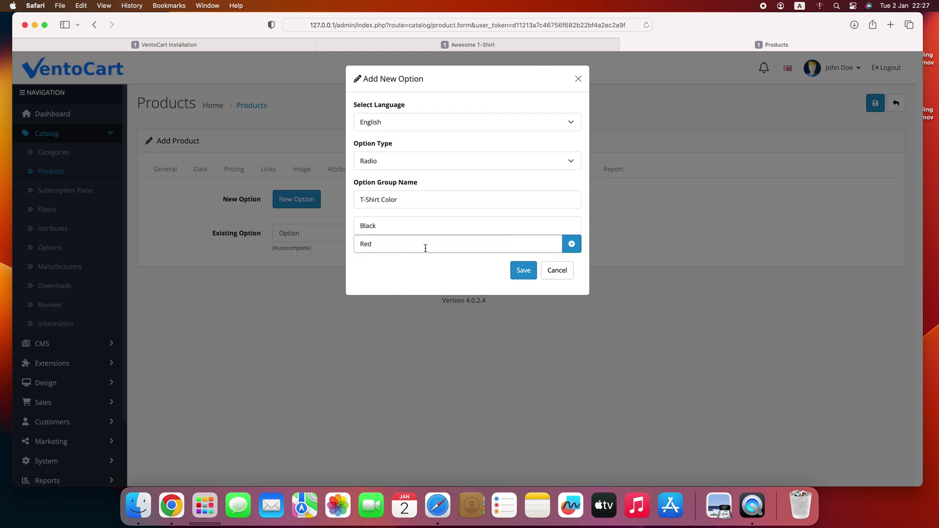
click(568, 247)
click(411, 263)
text(Yellow)
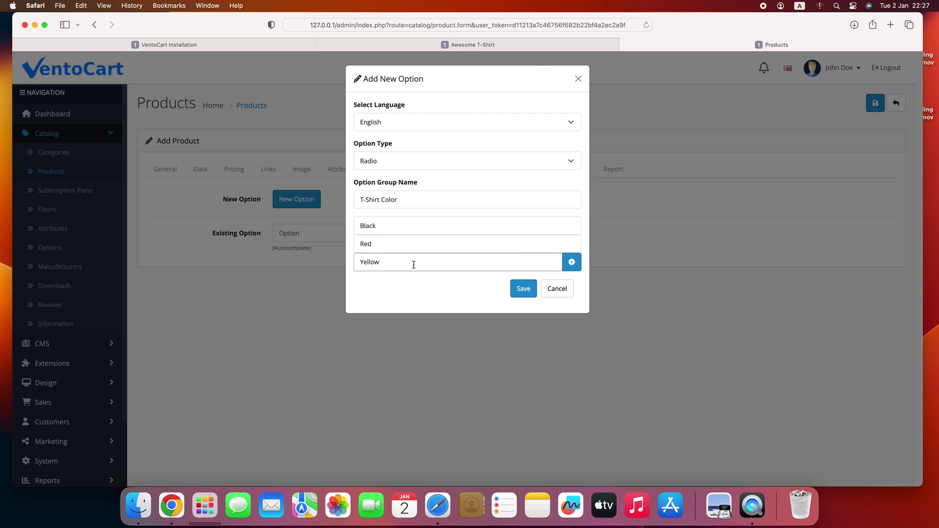
click(520, 289)
click(335, 275)
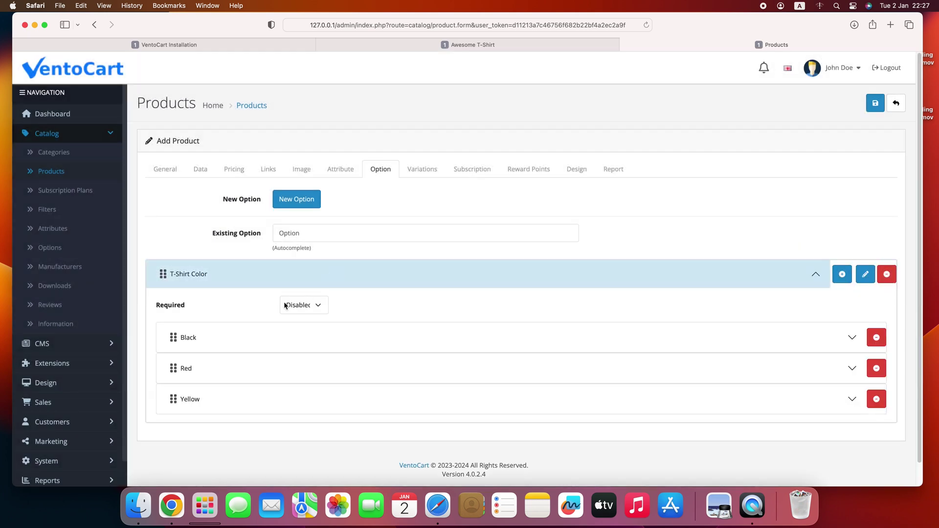
- Select the Black and Yellow colors on the storefront product page
click(482, 45)
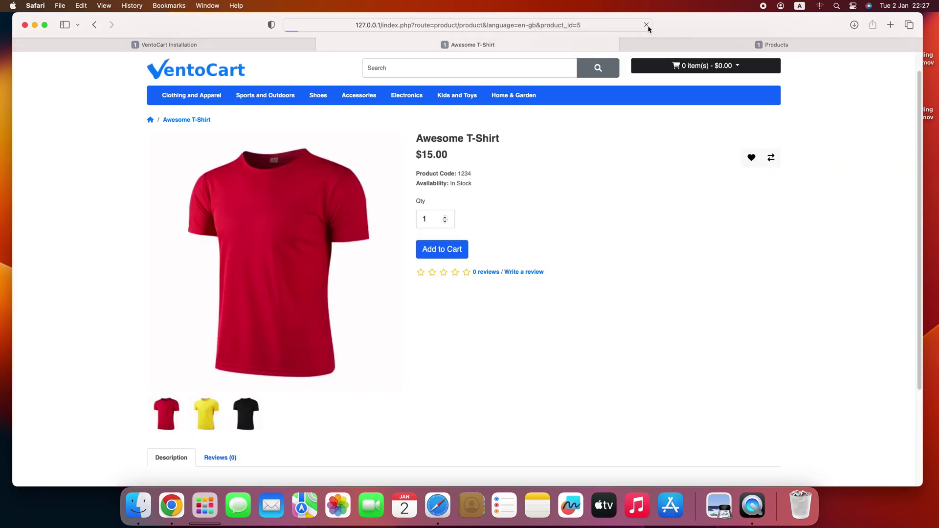
click(432, 212)
click(509, 208)
click(701, 49)
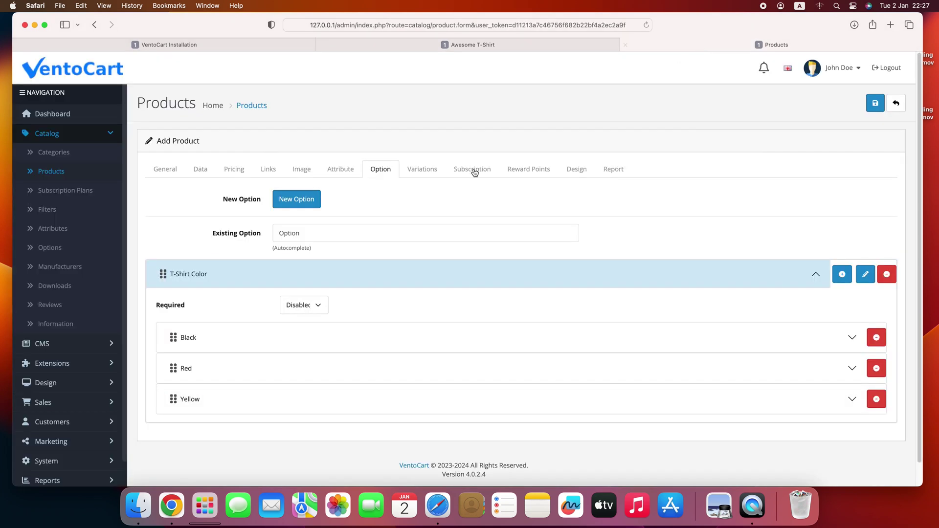
- Give the Black colour value the black T-shirt picture
scroll(380, 264, down, 1)
click(301, 313)
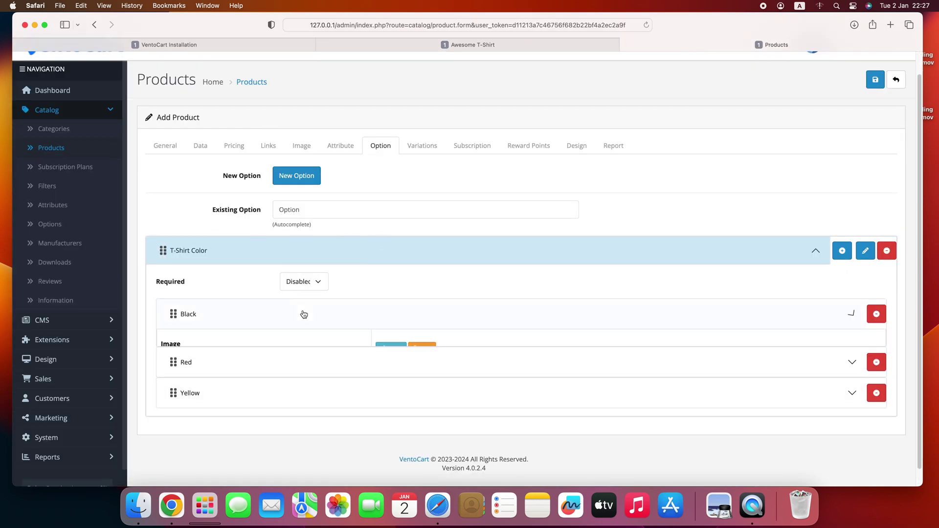
scroll(367, 264, down, 5)
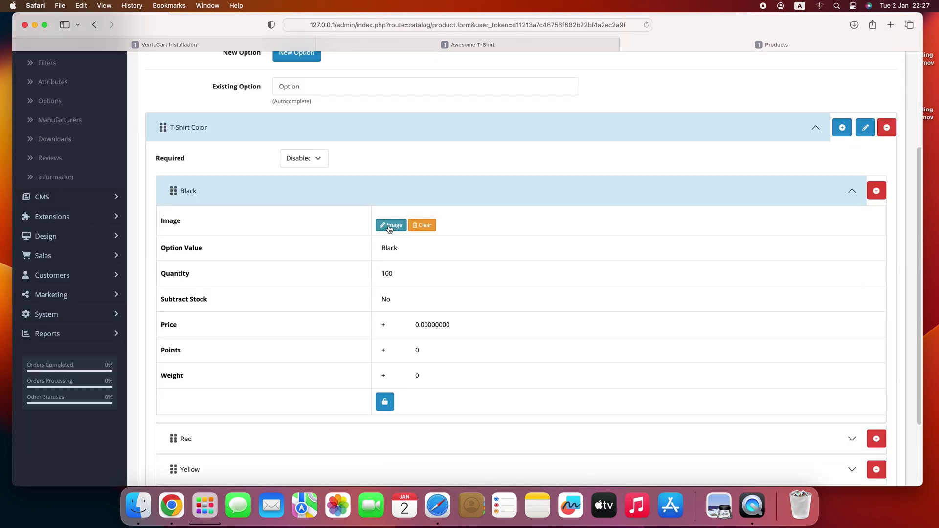
click(389, 225)
click(308, 194)
scroll(315, 259, down, 2)
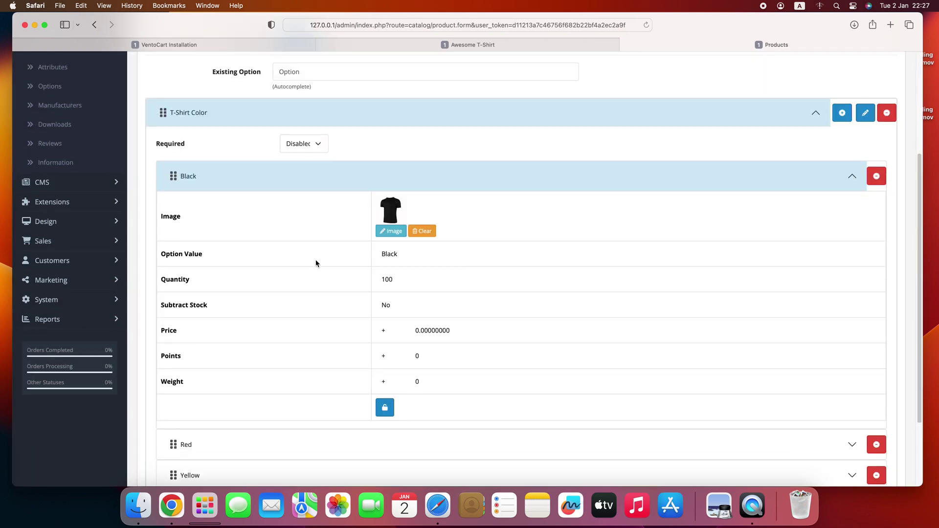
- Set Black's price to a flat '=' 30 and lock its fields again
click(384, 384)
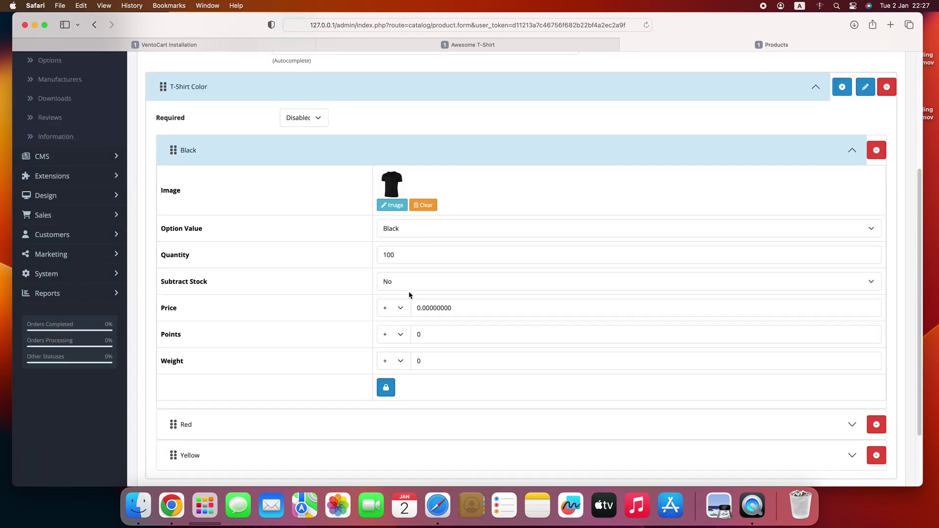
click(397, 310)
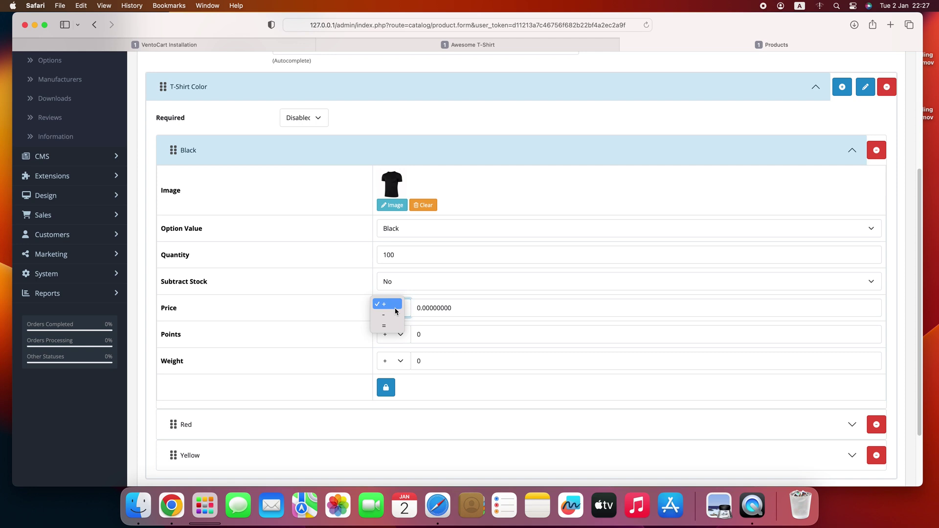
click(389, 326)
click(422, 311)
double_click(422, 311)
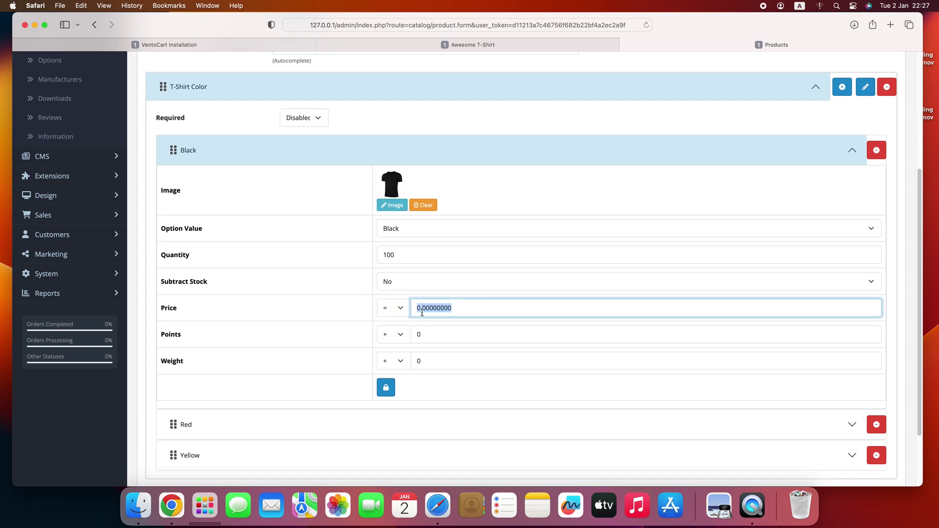
text(30)
click(386, 387)
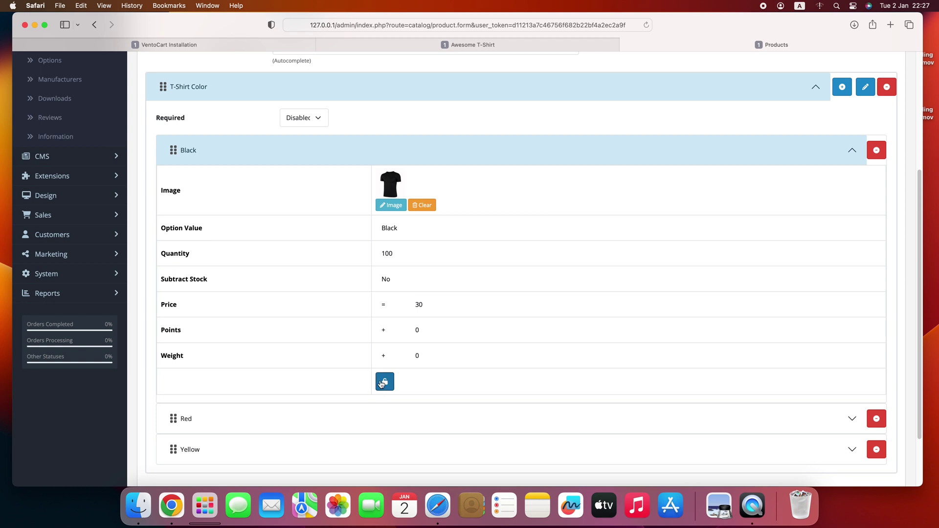
click(344, 162)
- Give Red and Yellow their matching T-shirt pictures, save, and view the storefront
click(384, 338)
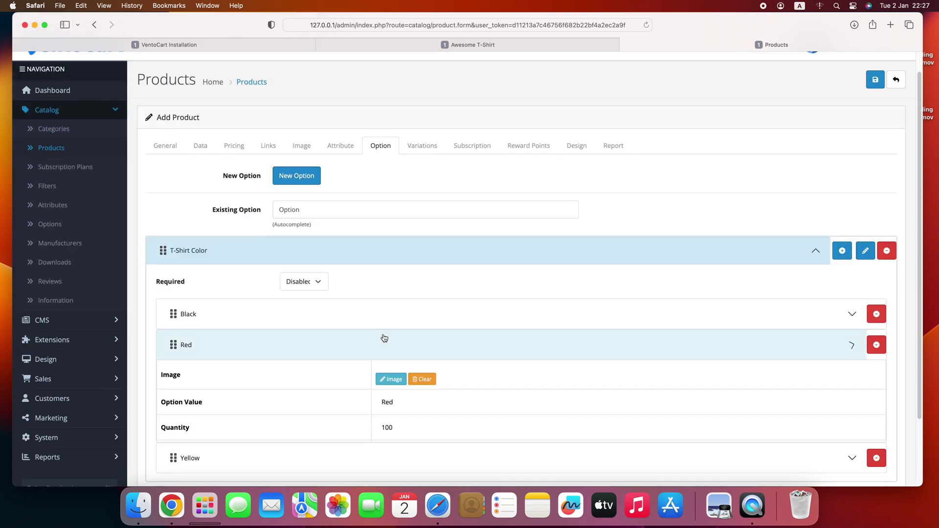
scroll(390, 279, down, 3)
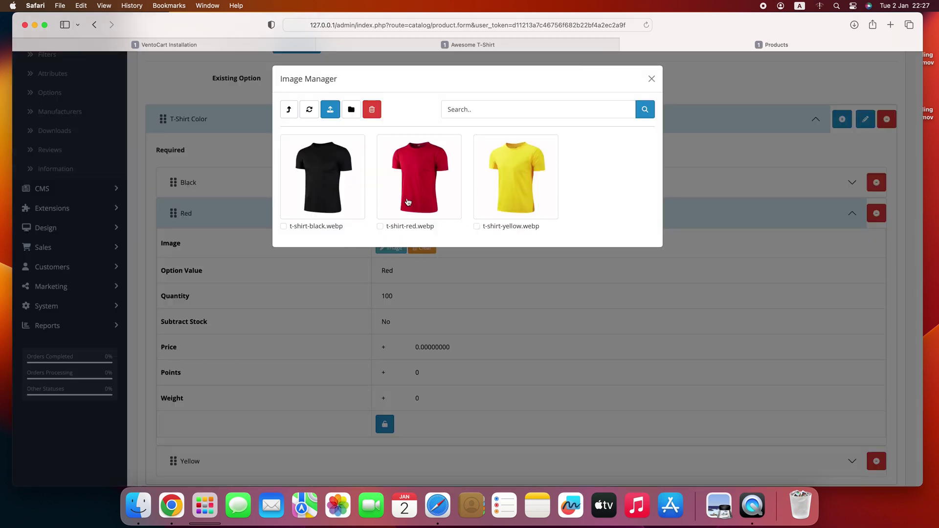
click(408, 201)
scroll(406, 245, down, 3)
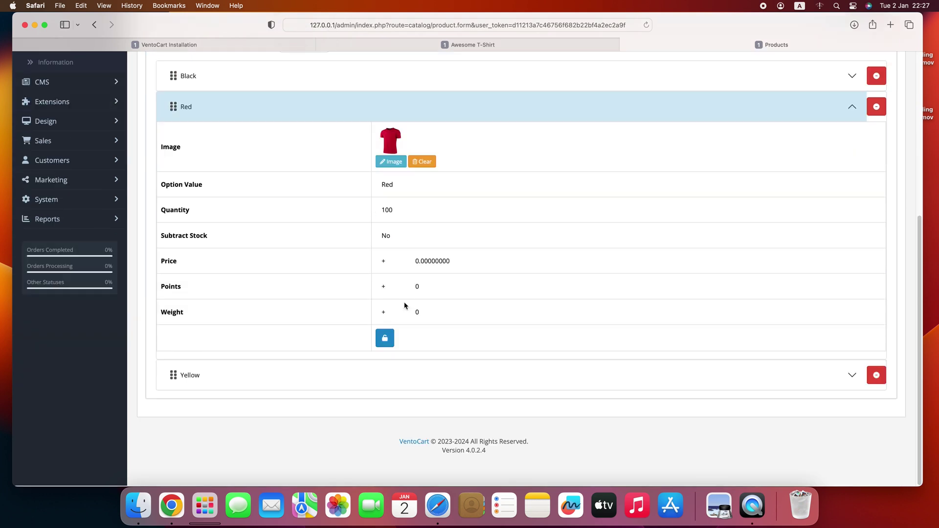
click(394, 365)
scroll(384, 313, down, 5)
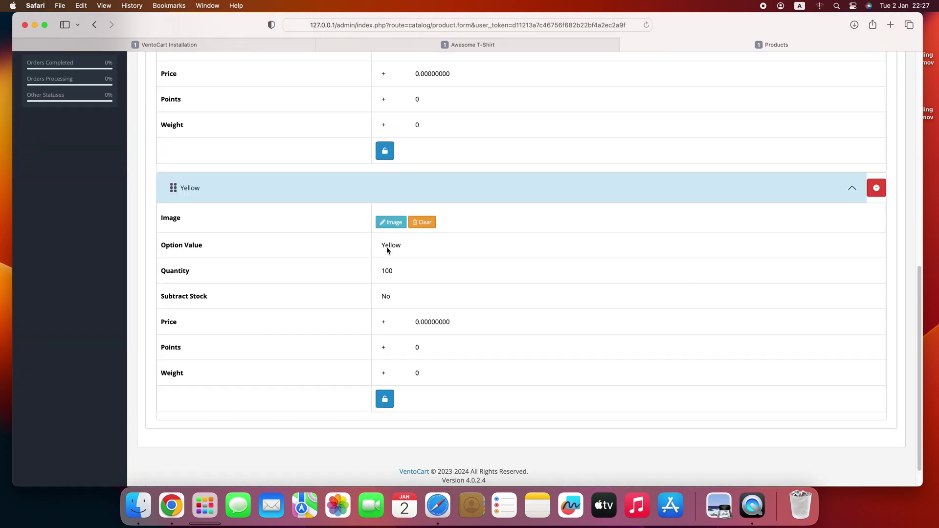
click(385, 222)
click(494, 189)
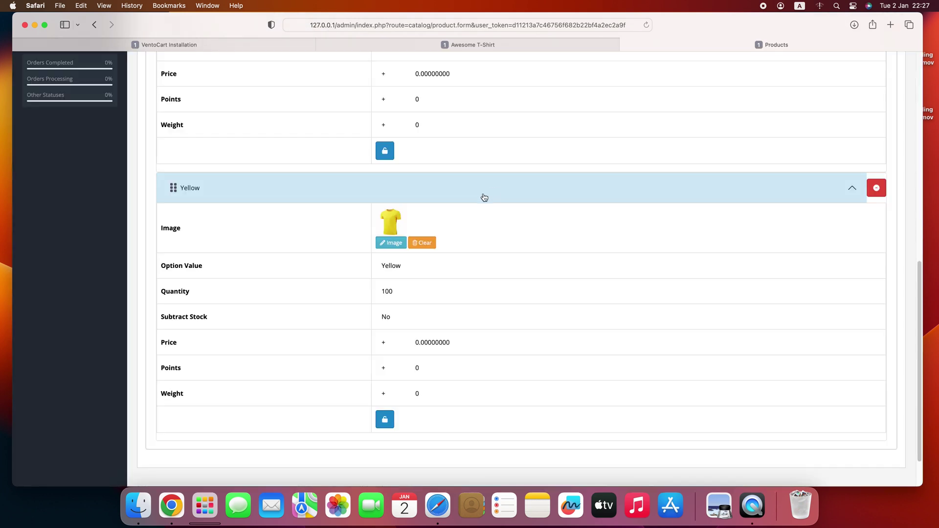
click(479, 196)
click(477, 116)
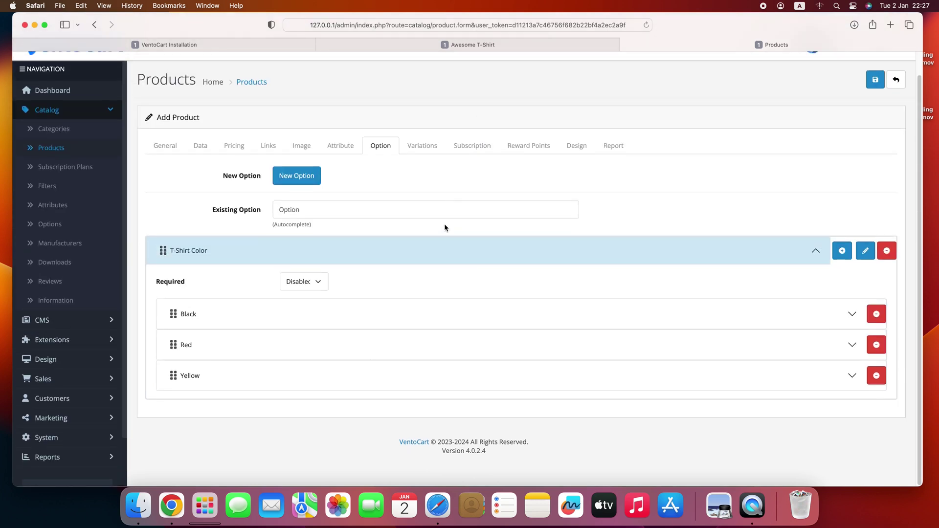
click(873, 83)
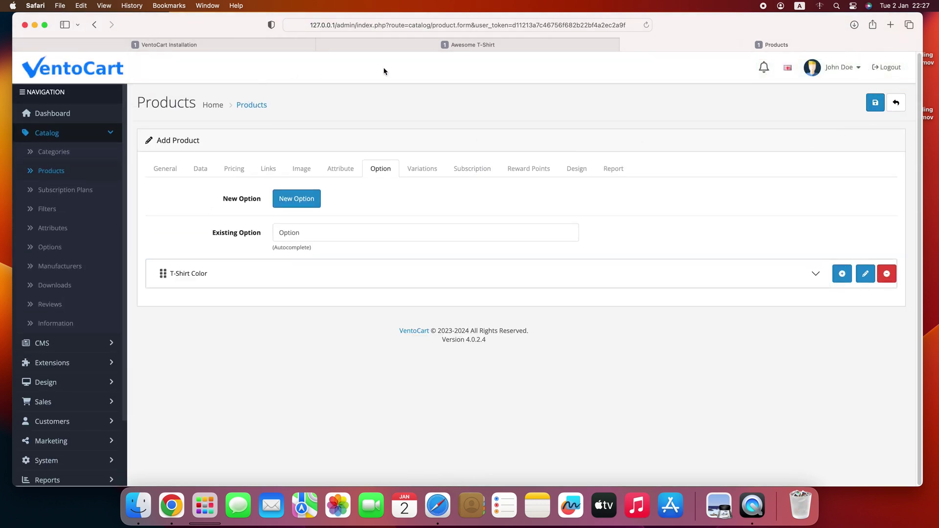
click(453, 45)
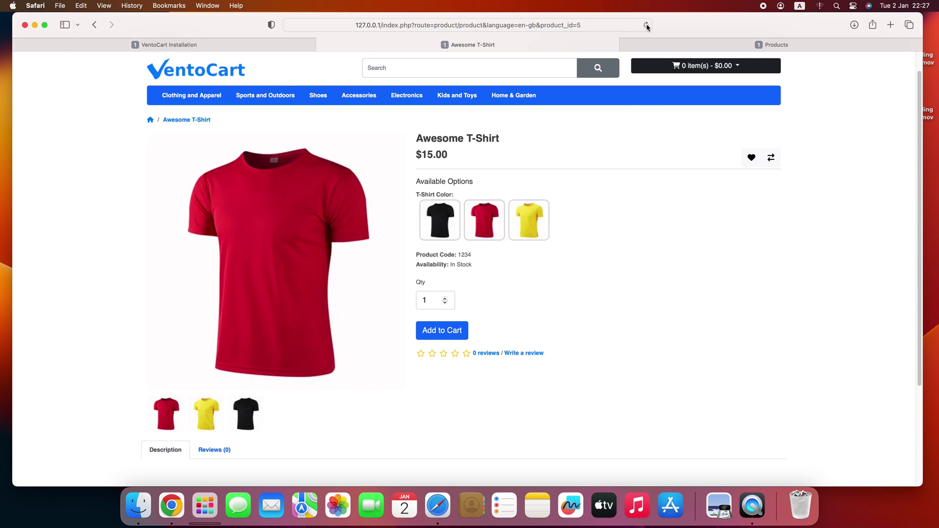
- Pick Yellow then Black on the storefront to check $30.00, then reopen the admin colour values
click(534, 211)
click(445, 223)
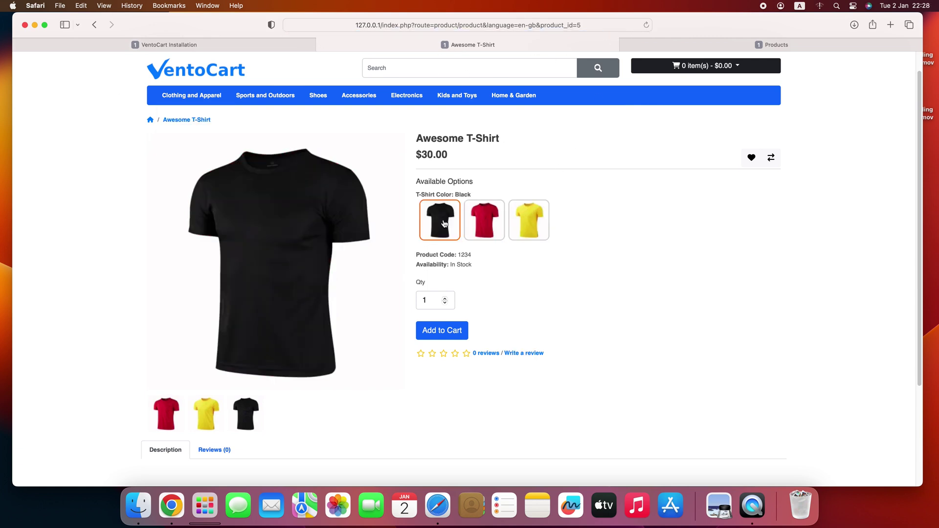
click(681, 41)
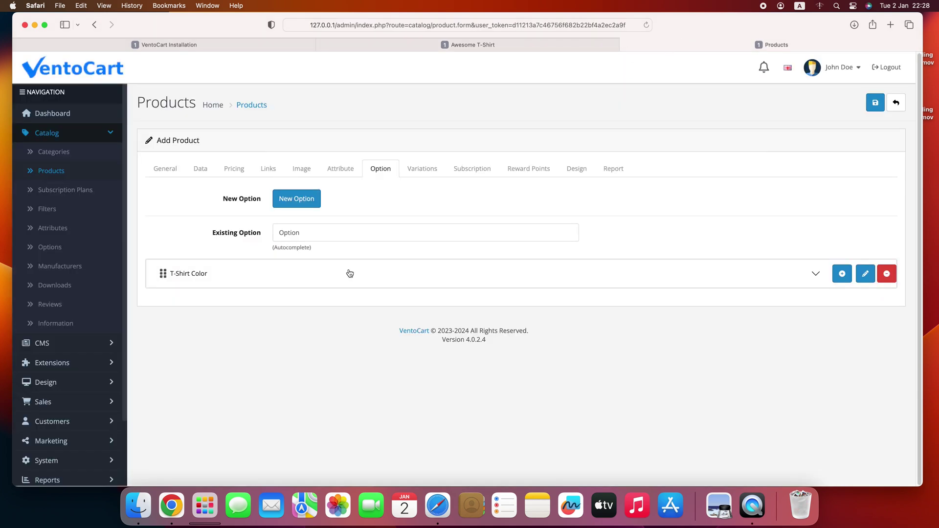
click(349, 273)
scroll(347, 274, down, 1)
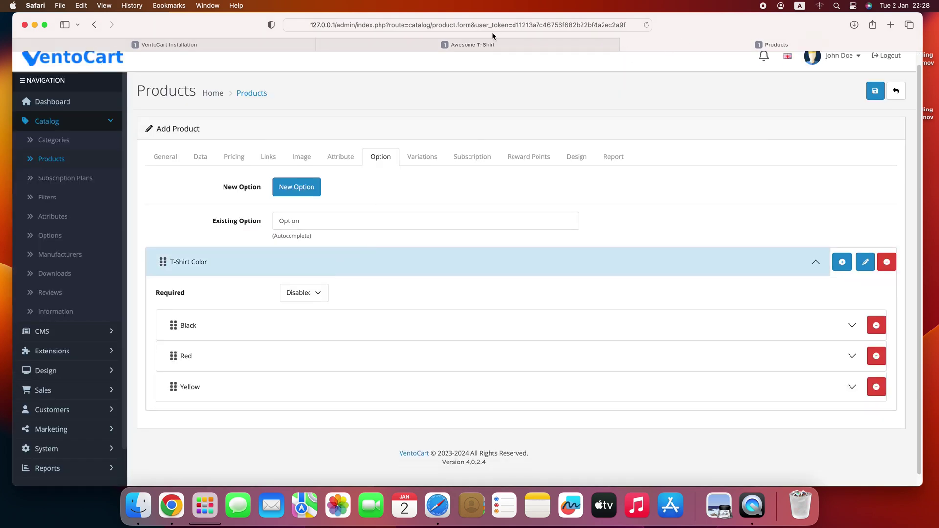
- Drag Black below Yellow, save, and reload the storefront to verify the Red, Yellow, Black order
click(488, 42)
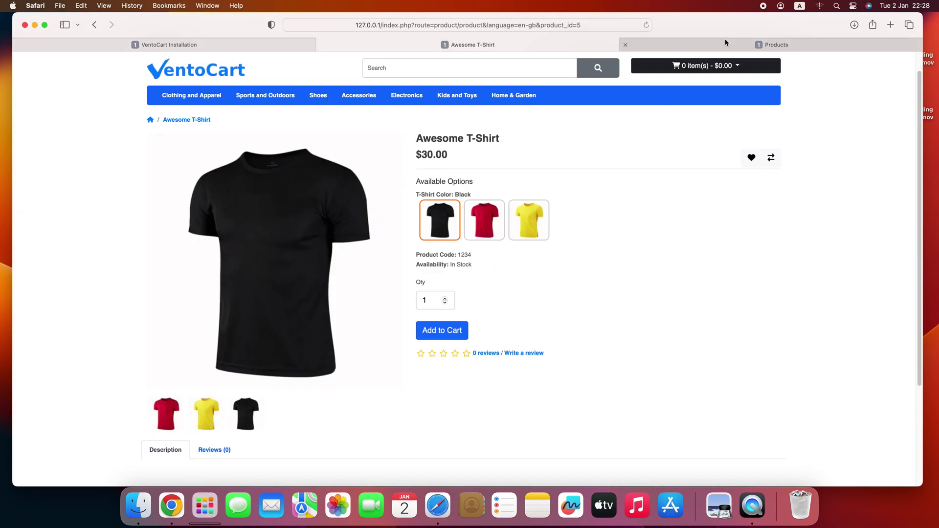
click(724, 41)
drag(174, 324, 178, 385)
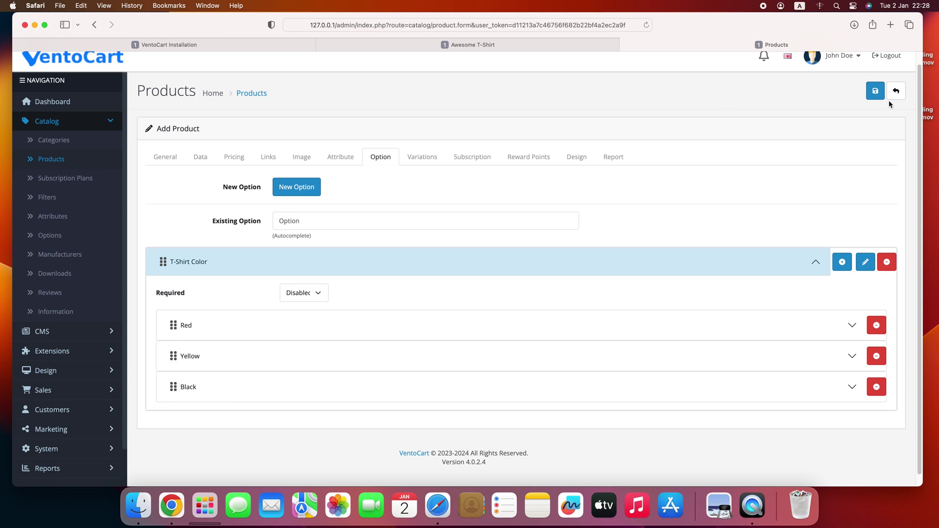
click(875, 91)
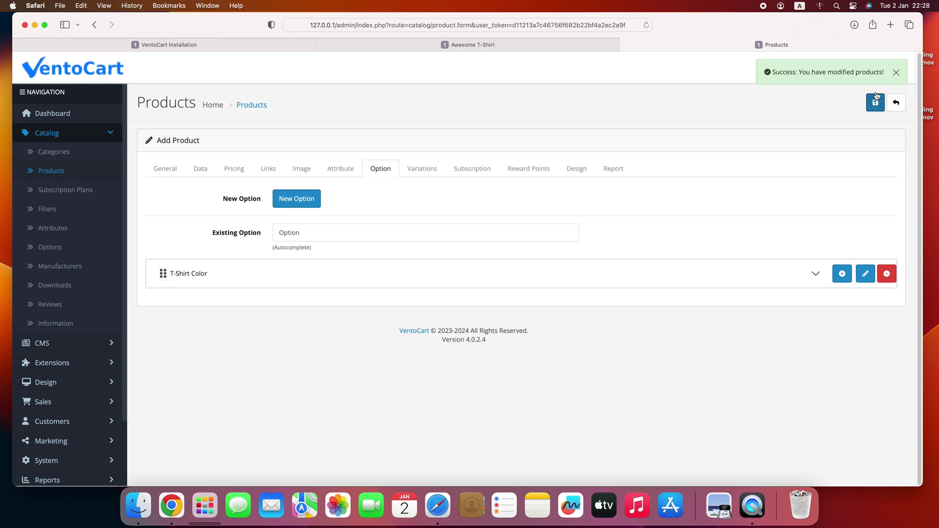
click(558, 47)
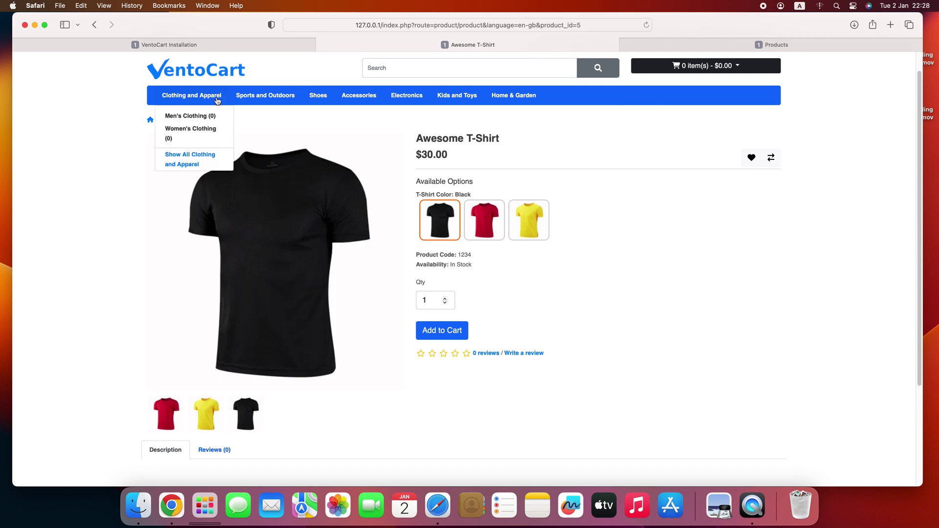
click(646, 25)
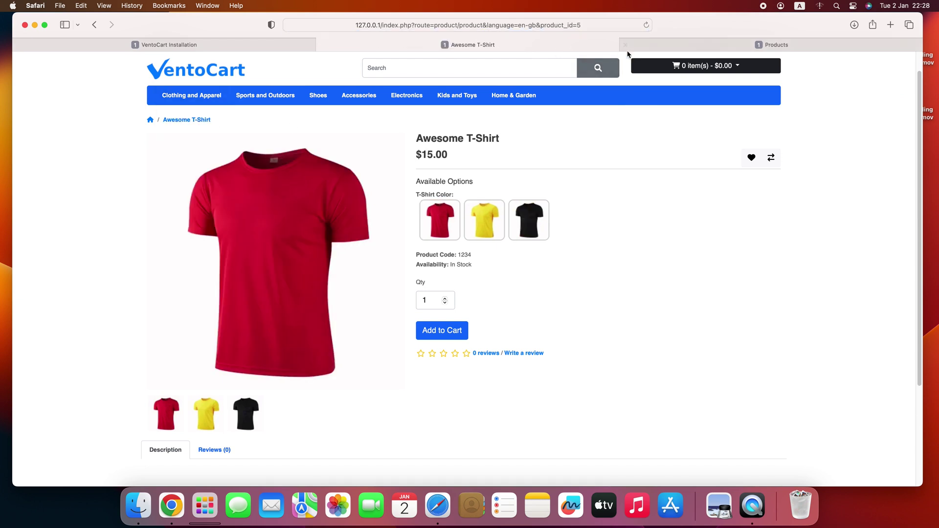
click(641, 43)
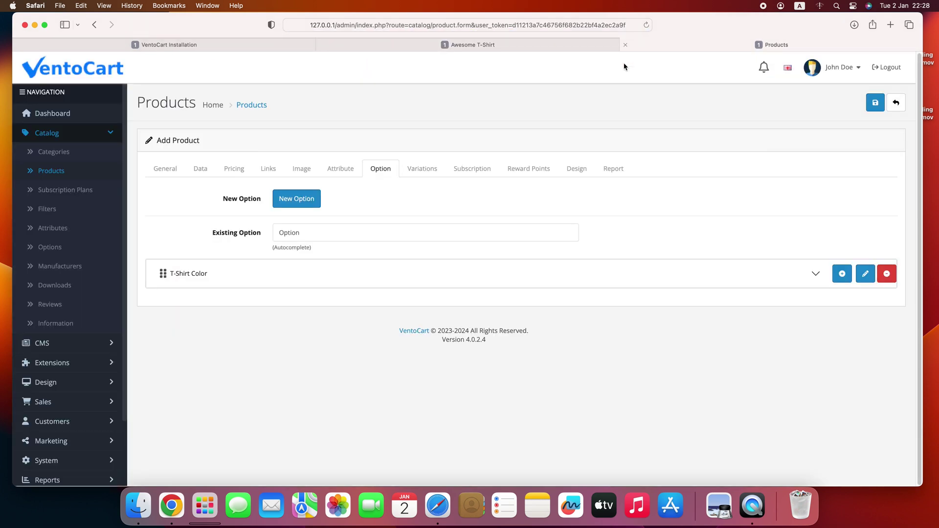
- Create a new T-Shirt Size option with the values Small and Medium
click(303, 202)
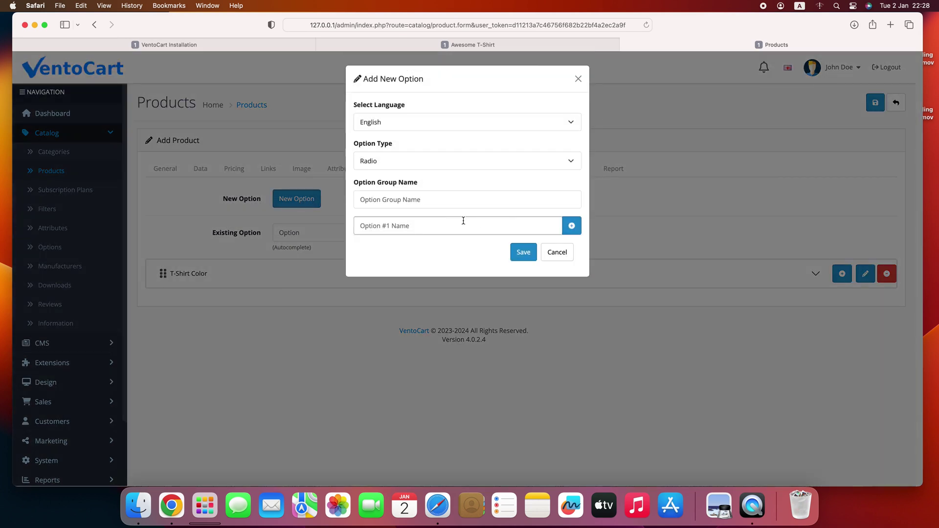
click(440, 202)
text(T-Shirt Size)
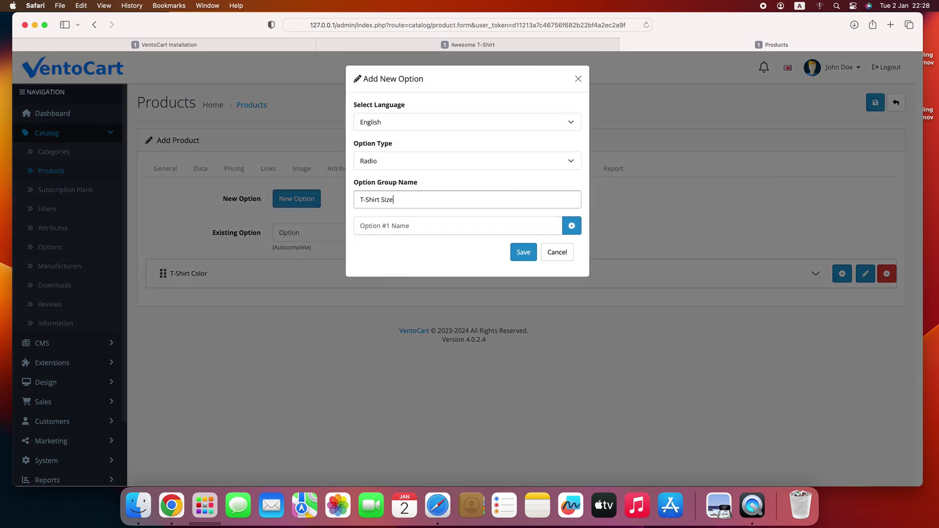
click(458, 225)
text(Small)
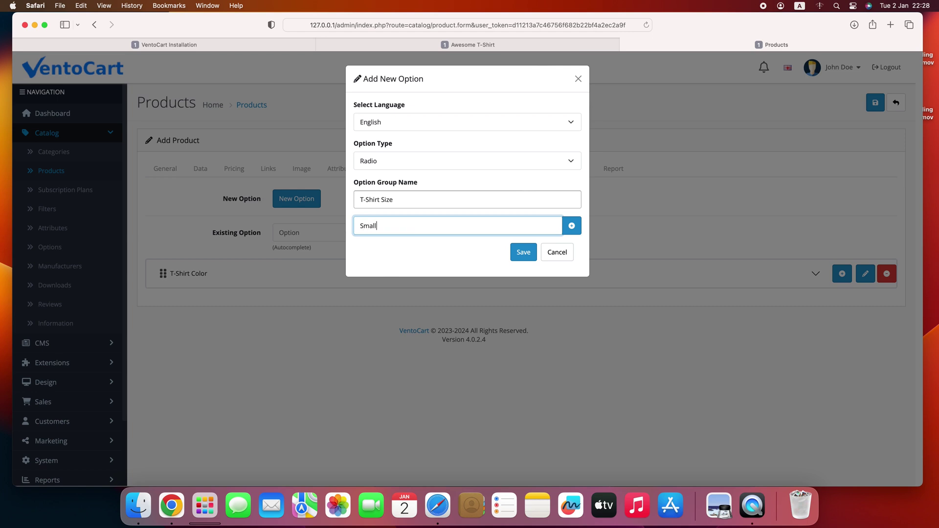
click(572, 226)
text(Medium)
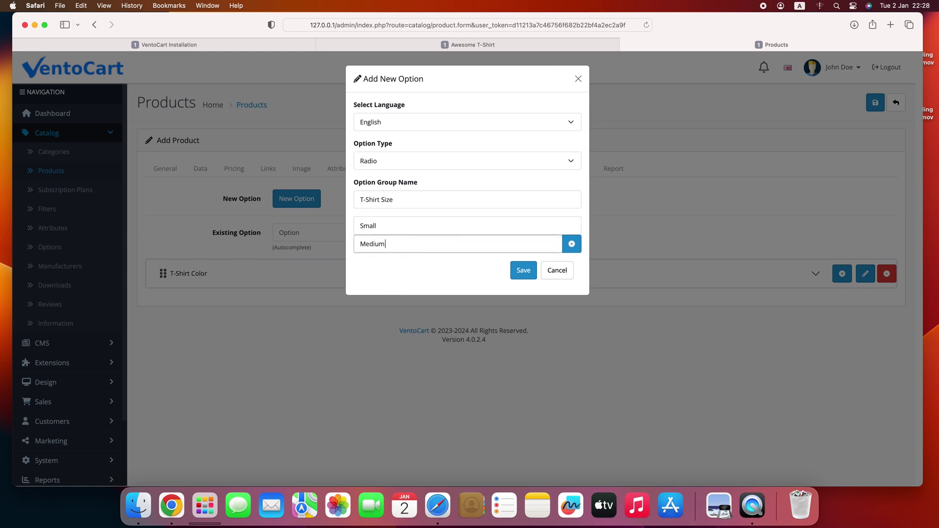
- Add the Large, XL and XXL size values and save the option
click(571, 244)
text(Large)
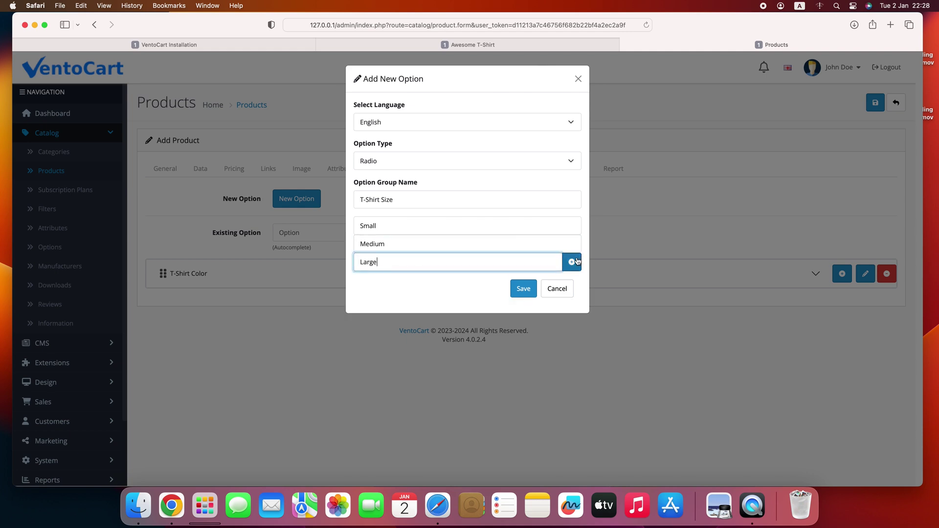
click(571, 262)
text(XL)
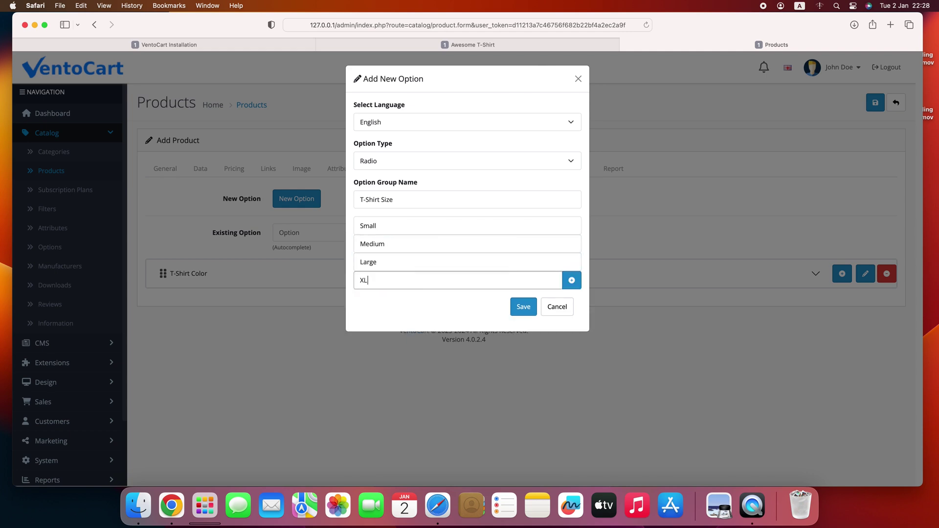
click(572, 280)
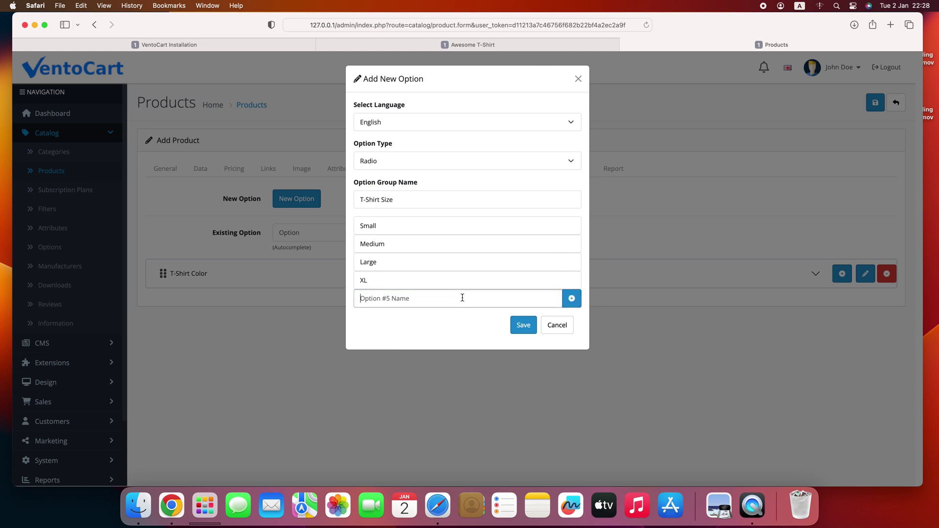
text(XXL)
click(523, 325)
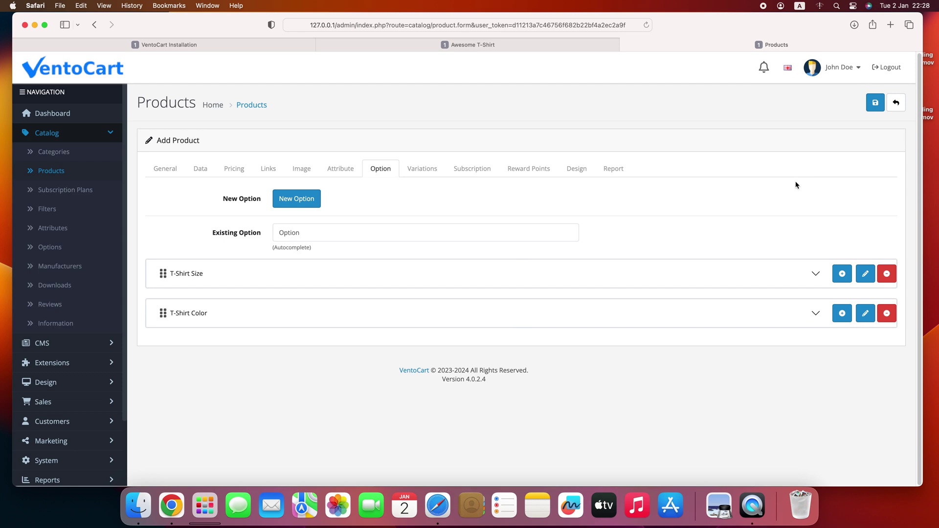
- Save the product and try Medium size with yellow and red colours on the storefront
click(875, 102)
click(490, 45)
click(646, 25)
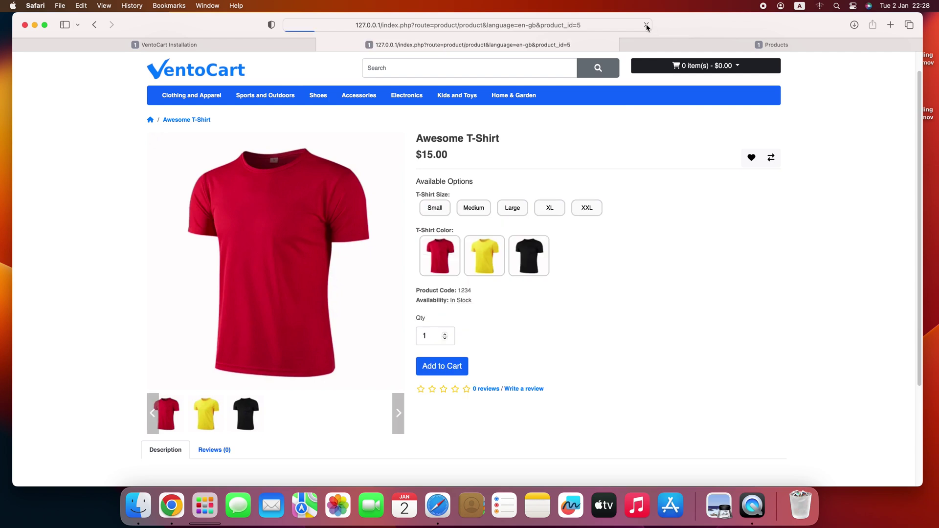
click(472, 209)
click(478, 260)
click(439, 257)
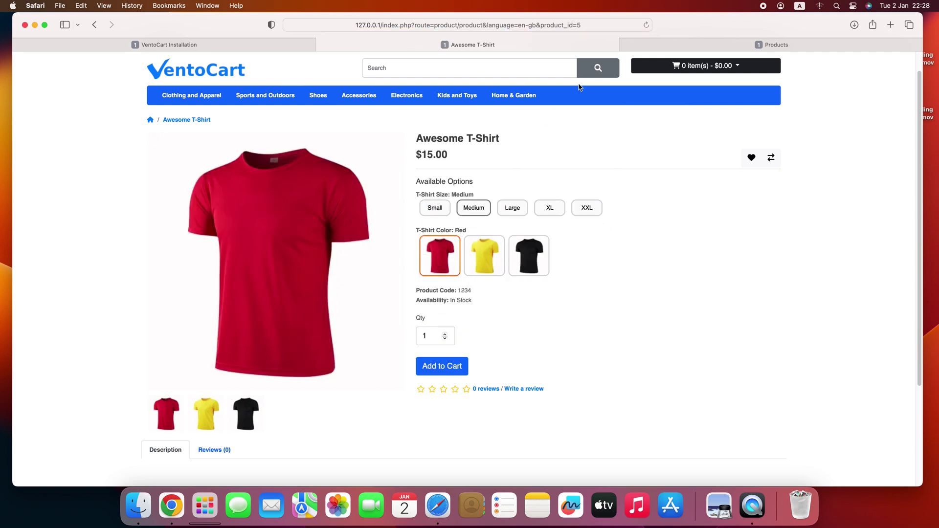
click(653, 44)
- Drag T-Shirt Size below T-Shirt Color, save, and reload the storefront to check the order
drag(163, 273, 171, 312)
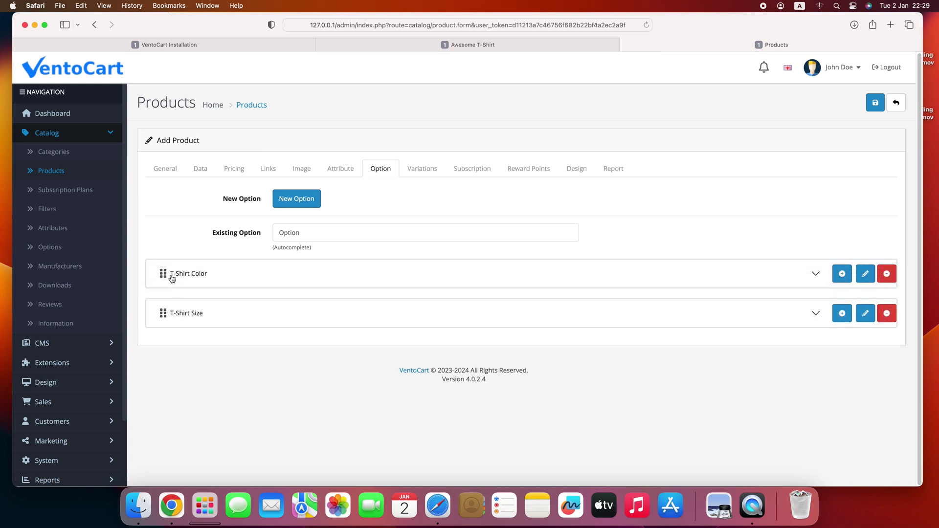
click(872, 103)
click(526, 47)
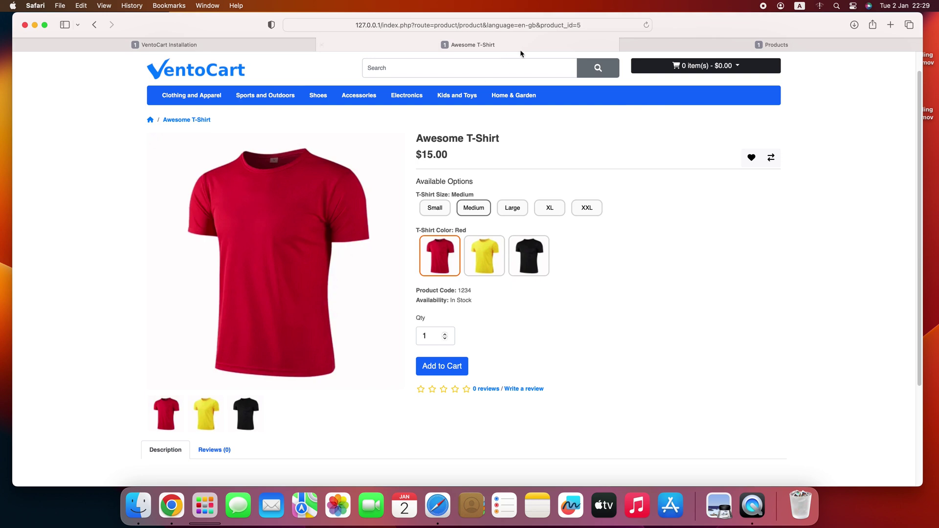
click(646, 25)
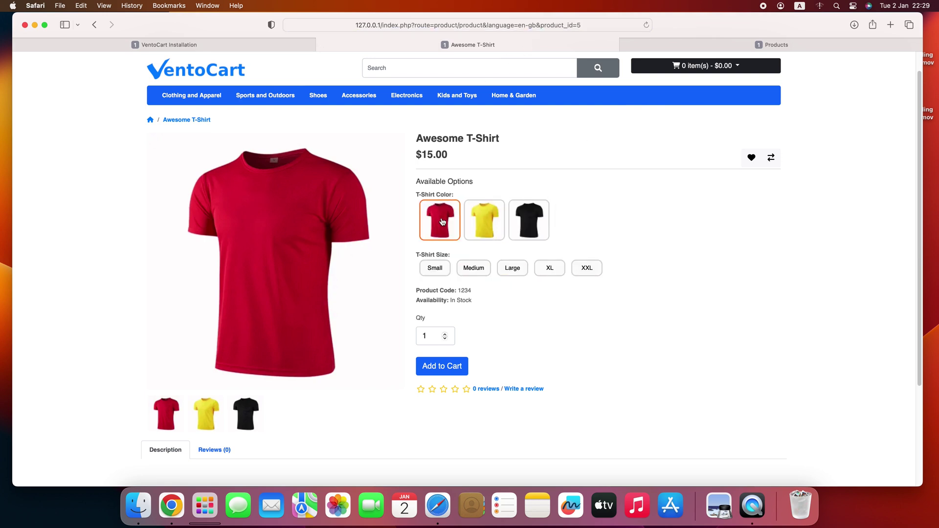
click(770, 44)
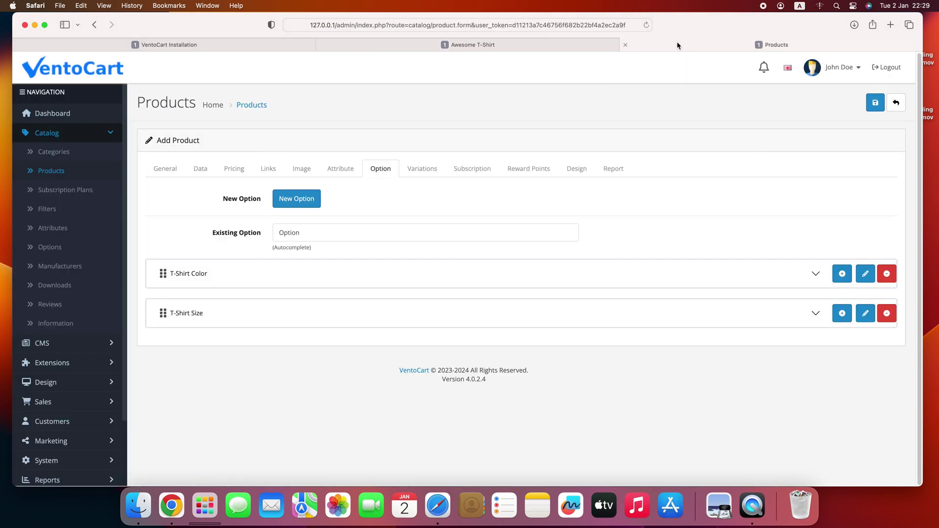
- Add a Black/Small variation at price 0, quantity 1, model 1234, making model and SKU unique
click(421, 168)
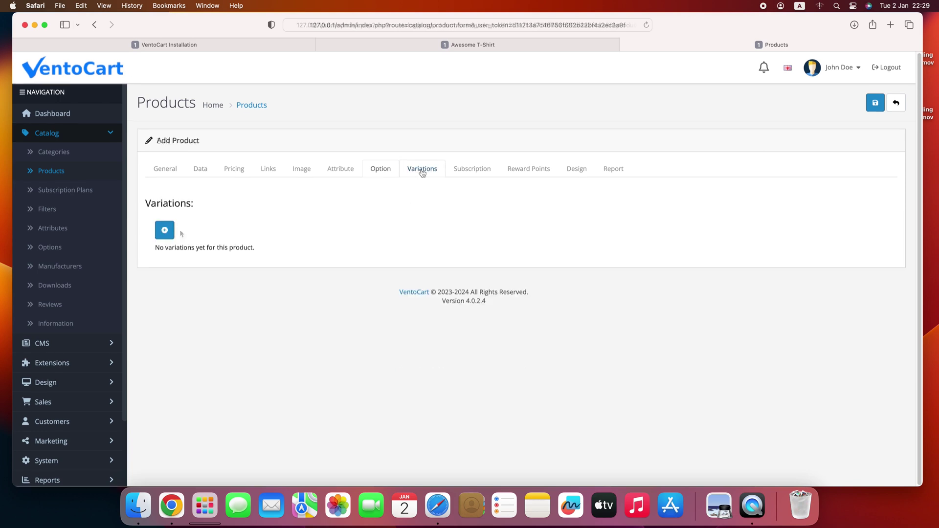
click(164, 230)
click(409, 130)
text(0)
key(Tab)
text(0)
key(Tab)
text(1)
key(Tab)
text(1234)
click(423, 350)
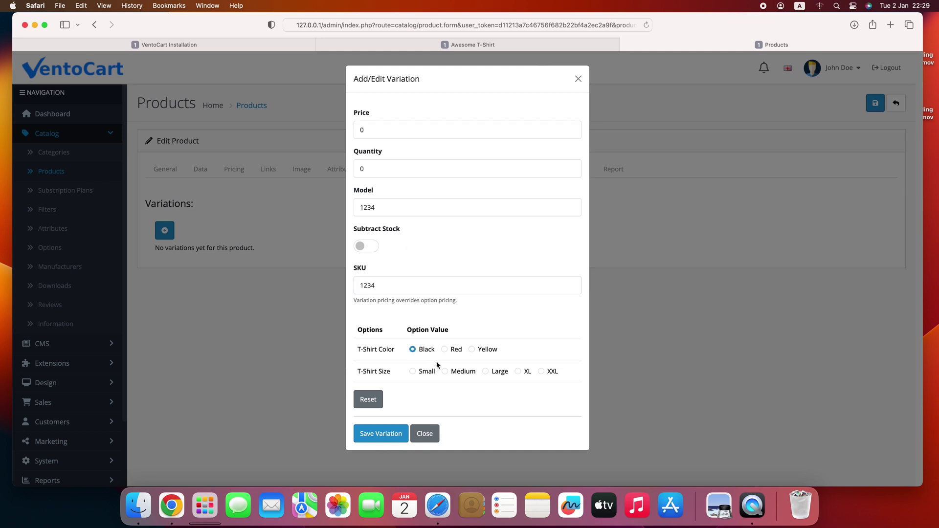
click(426, 372)
click(381, 434)
click(551, 262)
click(421, 285)
text(w)
click(392, 207)
text(w)
key(Return)
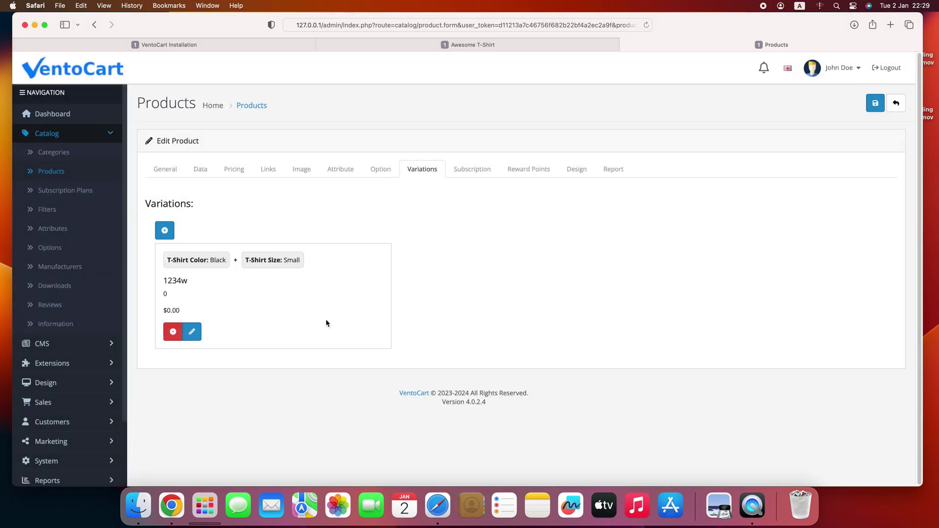
- Add a Black/Medium variation at price 0 with model and SKU 1234aa
click(164, 230)
text(0)
key(Tab)
text(1234aa)
key(Tab)
text(1234aa)
click(413, 349)
click(444, 371)
click(381, 433)
- Add a Red/Small variation at $22.00, quantity 100, model 123cc, then reload the storefront
click(167, 230)
click(398, 129)
text(22)
key(Tab)
text(100)
key(Tab)
text(123cc)
key(Tab)
text(123cc)
double_click(363, 130)
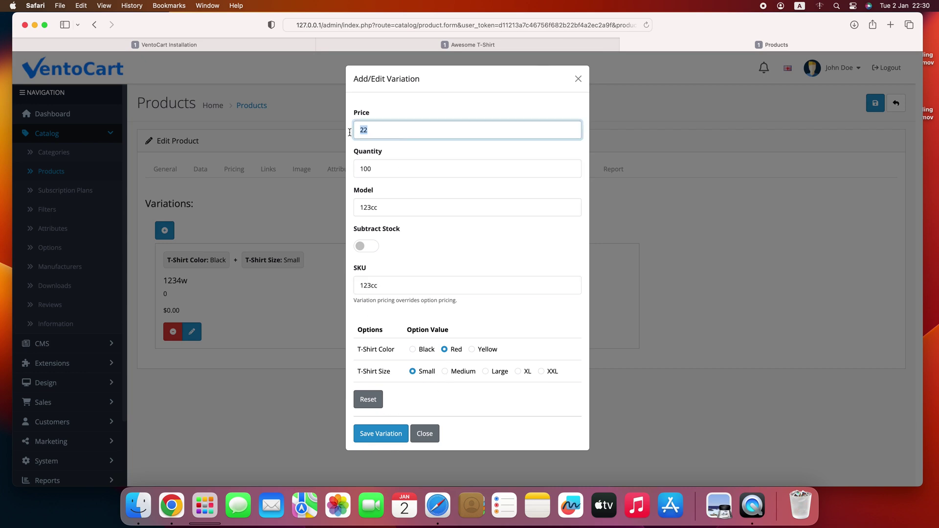
double_click(486, 168)
click(381, 434)
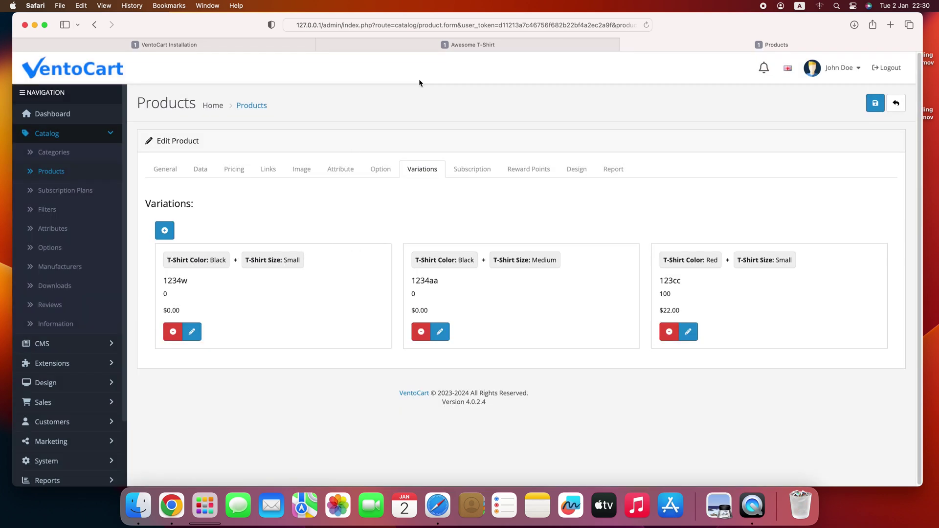
click(351, 45)
click(646, 25)
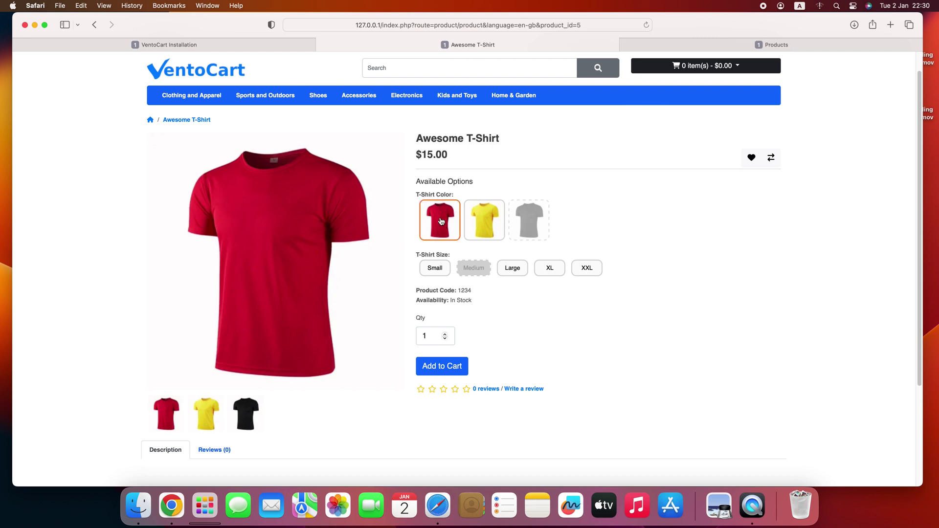
- Try yellow and red colours with Medium, Large, XL and Small sizes to see availability
click(492, 221)
click(440, 220)
click(473, 268)
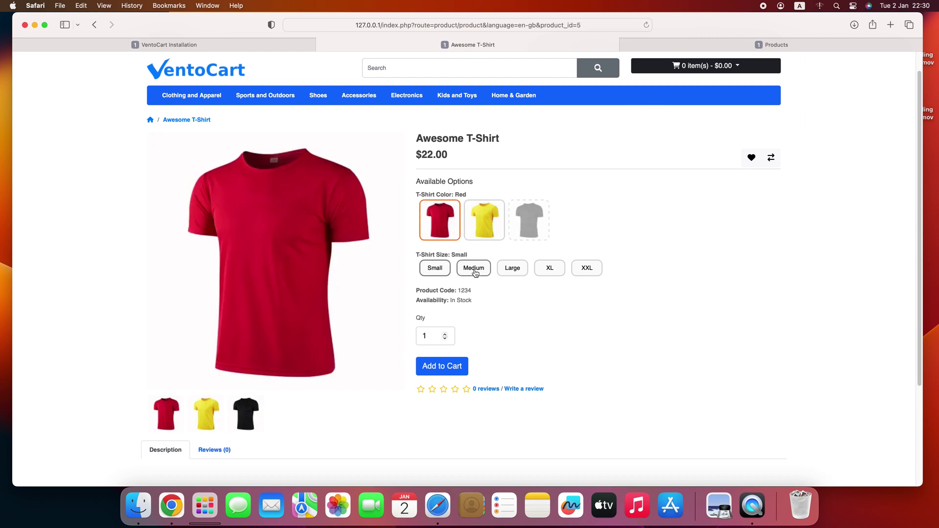
click(512, 268)
click(492, 225)
click(543, 268)
click(474, 268)
click(441, 268)
- Reload, confirm Red with Small shows $22.00, then return to the admin variations
click(646, 25)
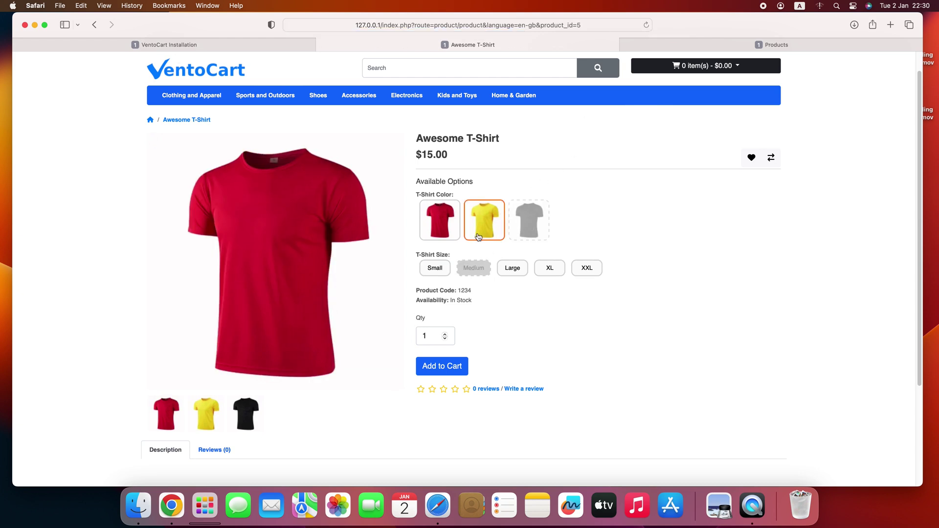
click(440, 270)
click(484, 225)
click(440, 220)
click(484, 225)
click(512, 268)
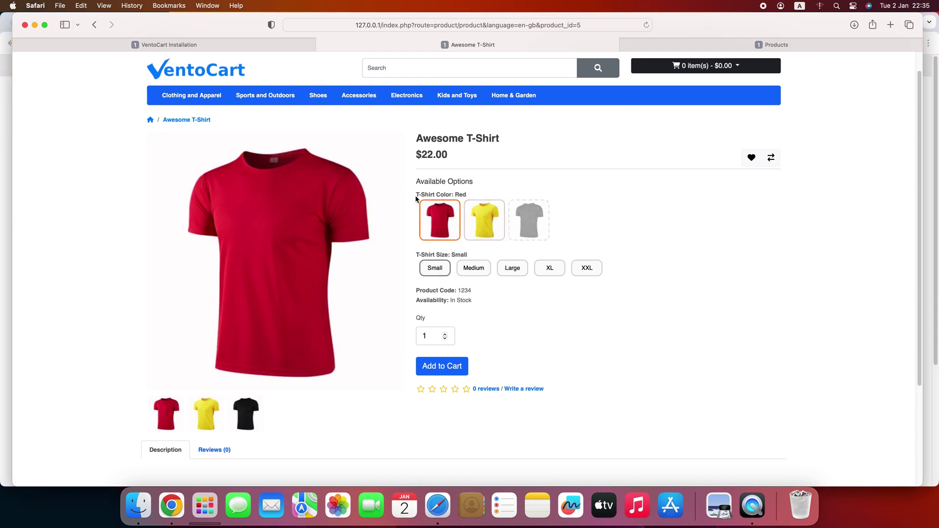
click(659, 46)
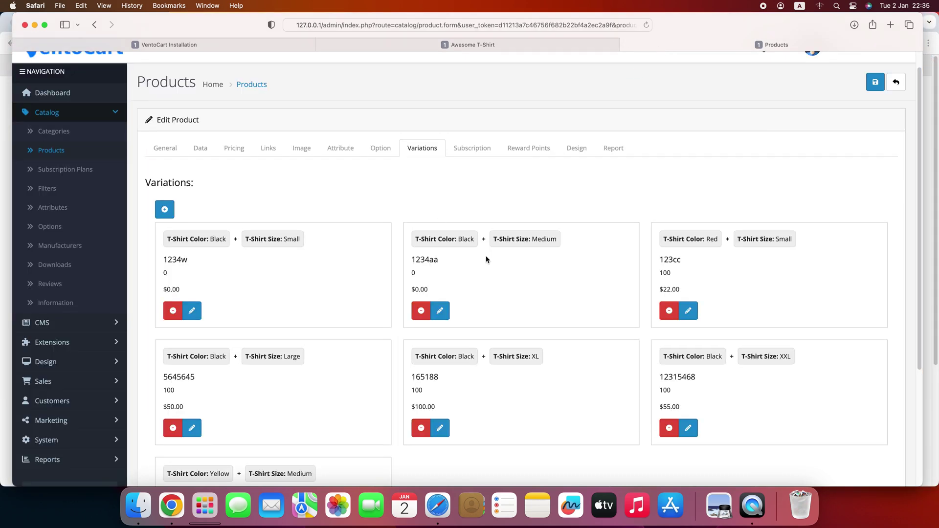
- Drag T-Shirt Color below T-Shirt Size and review the size values
scroll(487, 269, down, 3)
scroll(486, 268, up, 4)
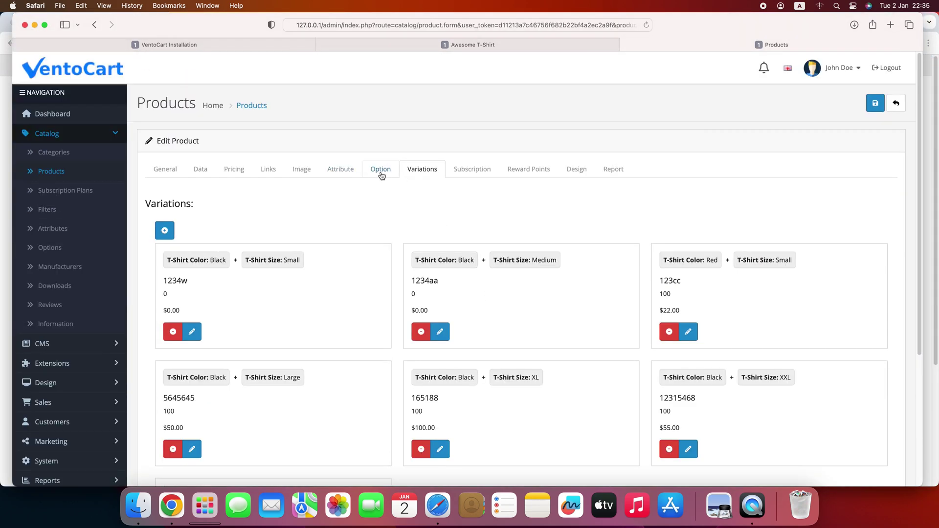
click(382, 175)
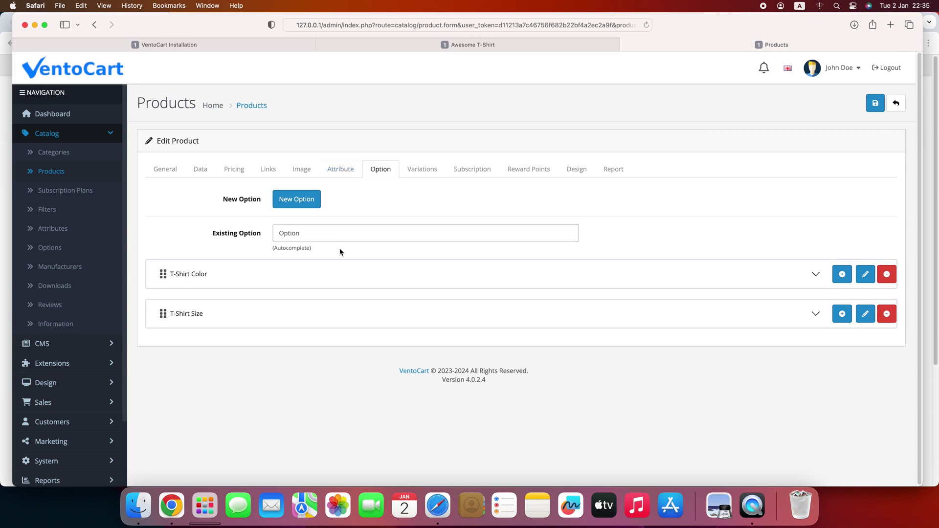
click(349, 274)
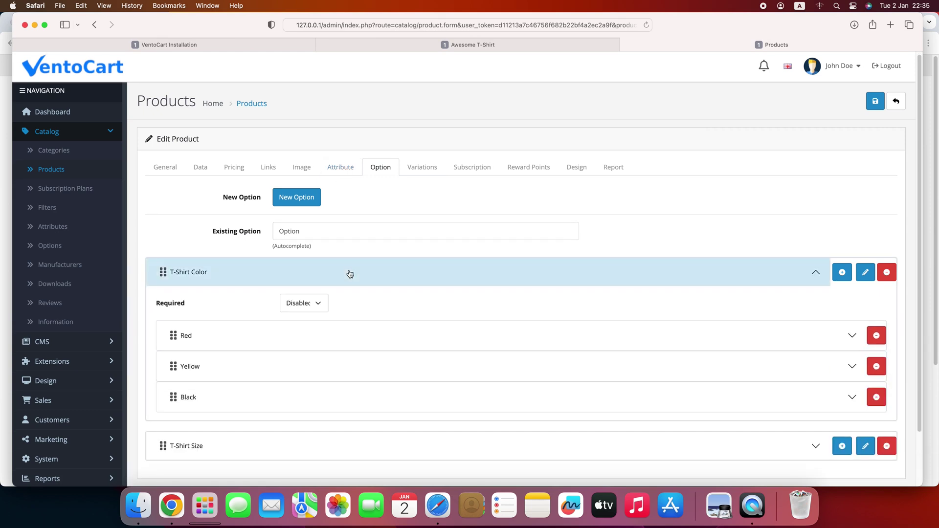
click(350, 273)
drag(162, 273, 162, 313)
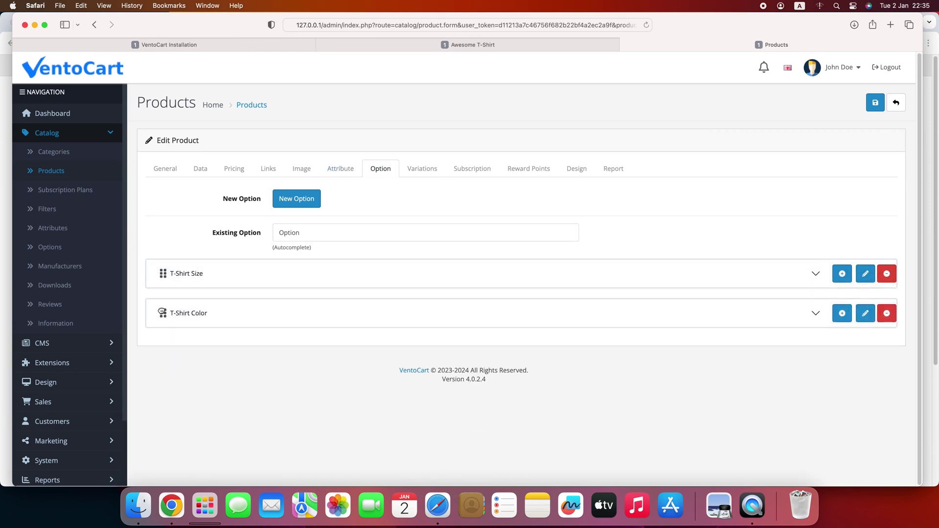
click(221, 282)
scroll(220, 287, down, 5)
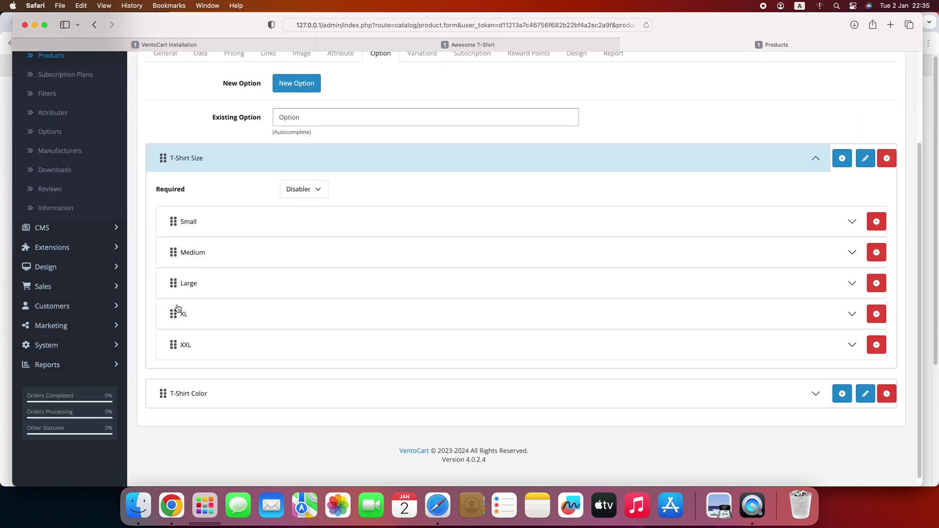
mouse_move(175, 341)
mouse_down()
mouse_move(183, 240)
mouse_move(183, 348)
mouse_up()
scroll(228, 289, up, 3)
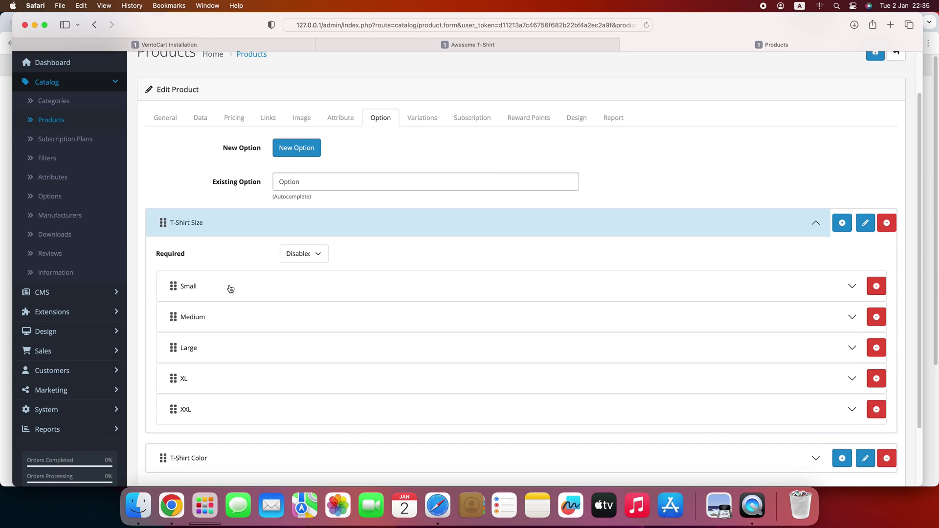
click(300, 226)
- Go to the dashboard, then open the storefront home page listing Awesome T-Shirt at $15.00
click(96, 64)
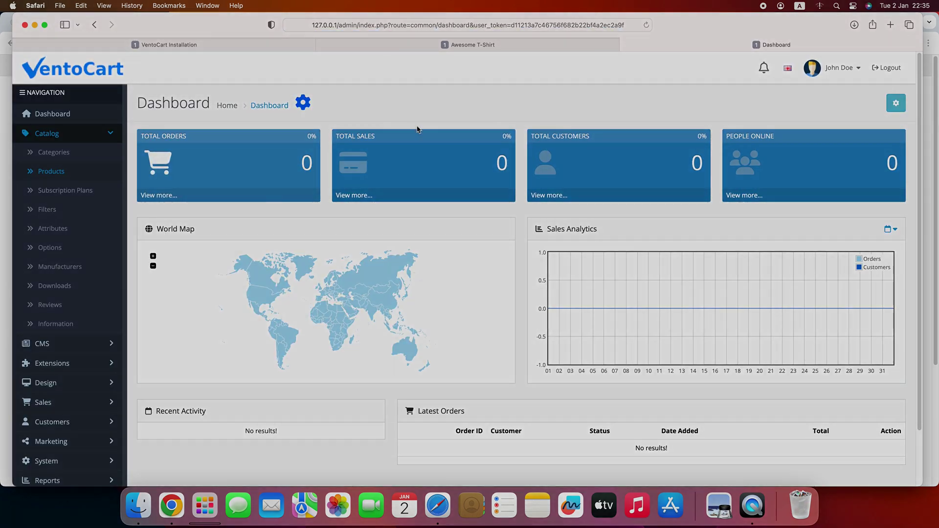
click(509, 43)
click(208, 76)
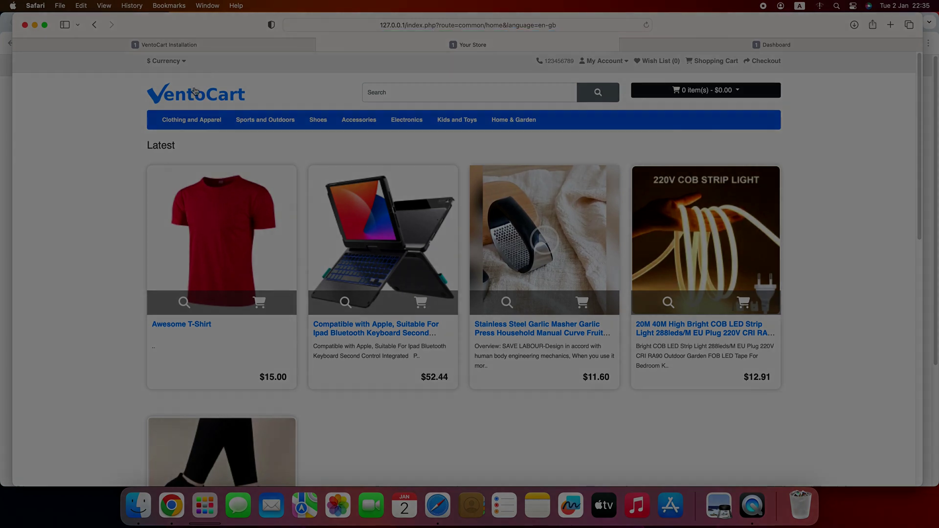